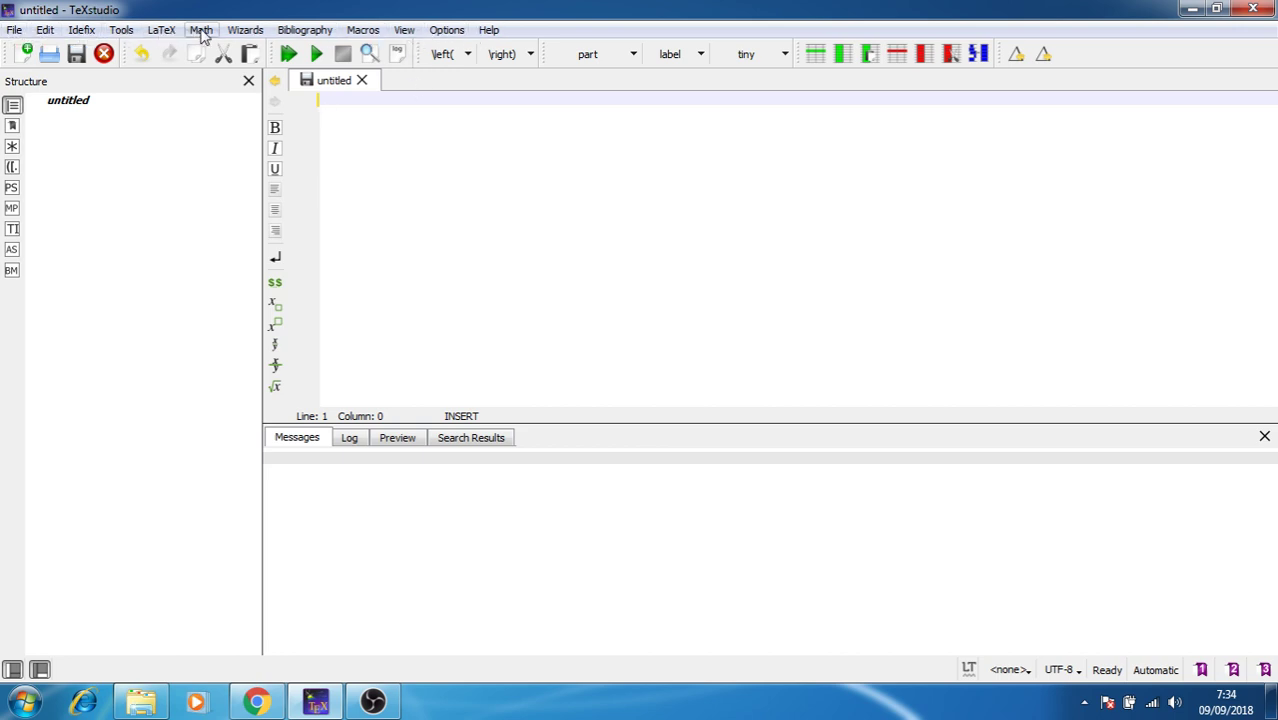
In the TeXstudio command settings, point the LaTeX command to the latex program in MiKTeX 2.9/miktex/bin/x64.
{"action": "left_click", "coordinate": [448, 33]}
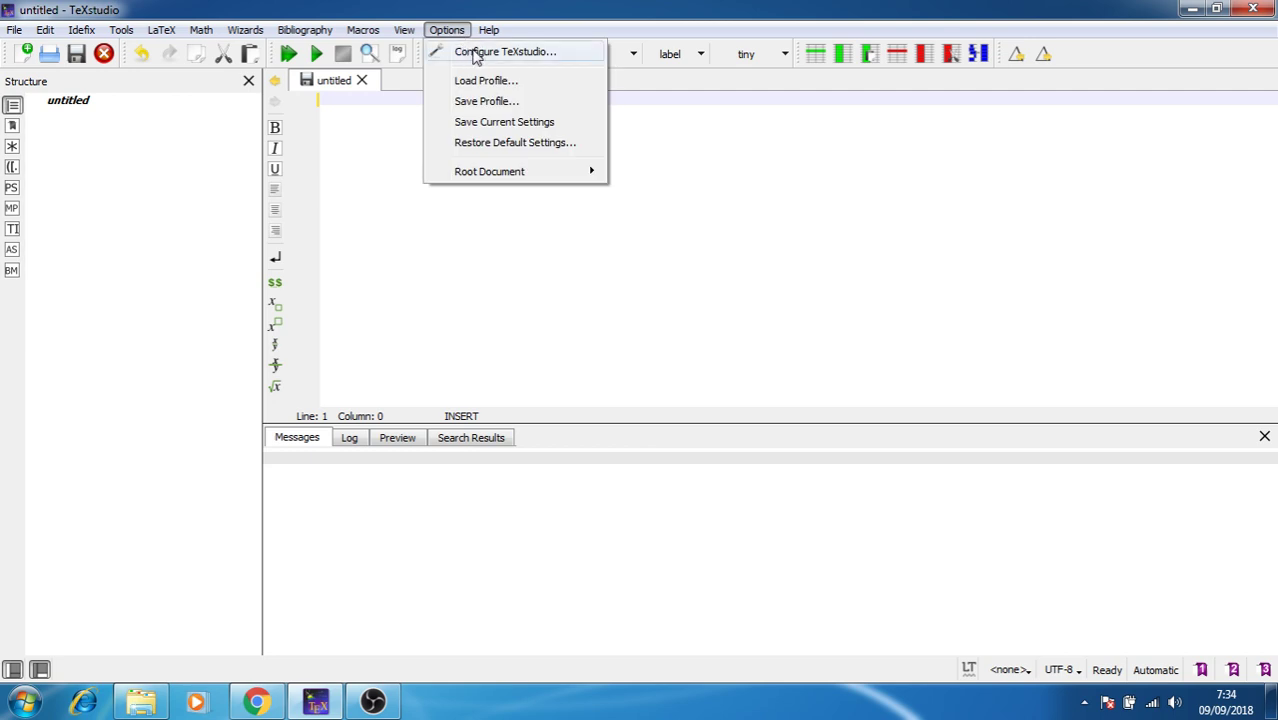
{"action": "left_click", "coordinate": [478, 52]}
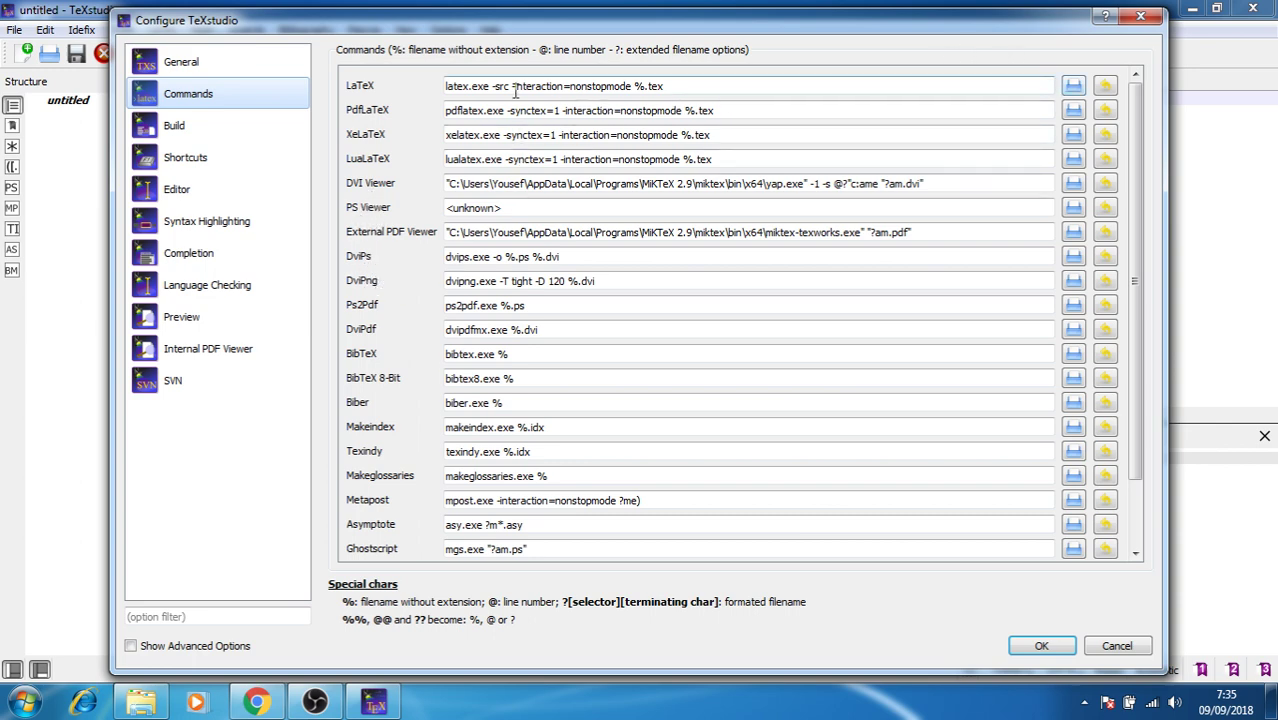
{"action": "left_click", "coordinate": [1071, 88]}
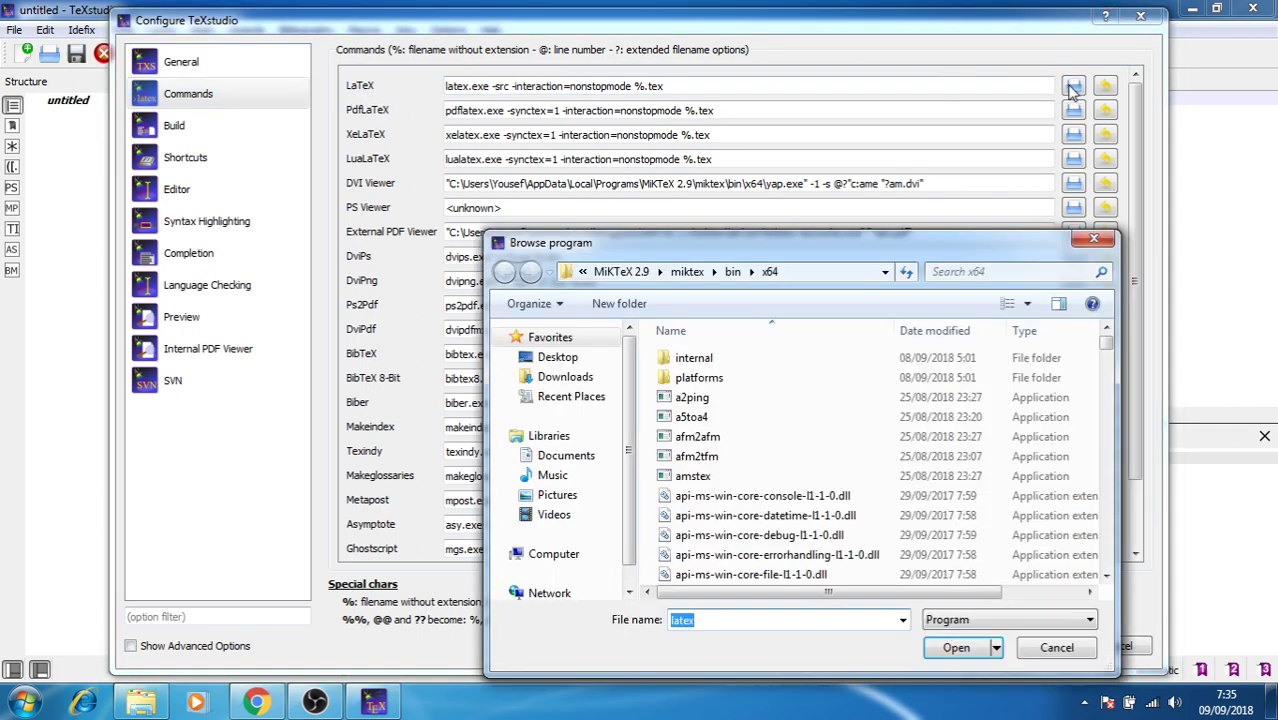
{"action": "left_click_drag", "start_coordinate": [930, 245], "coordinate": [983, 121]}
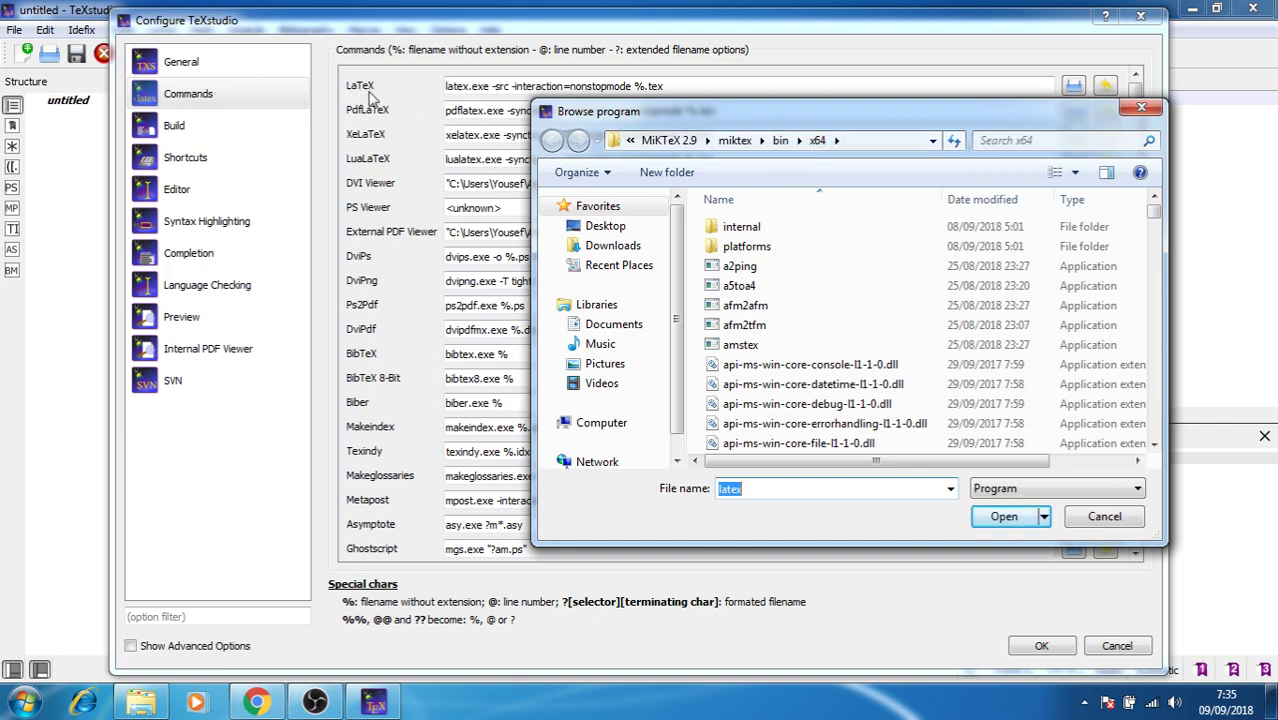
{"action": "left_click", "coordinate": [1153, 447]}
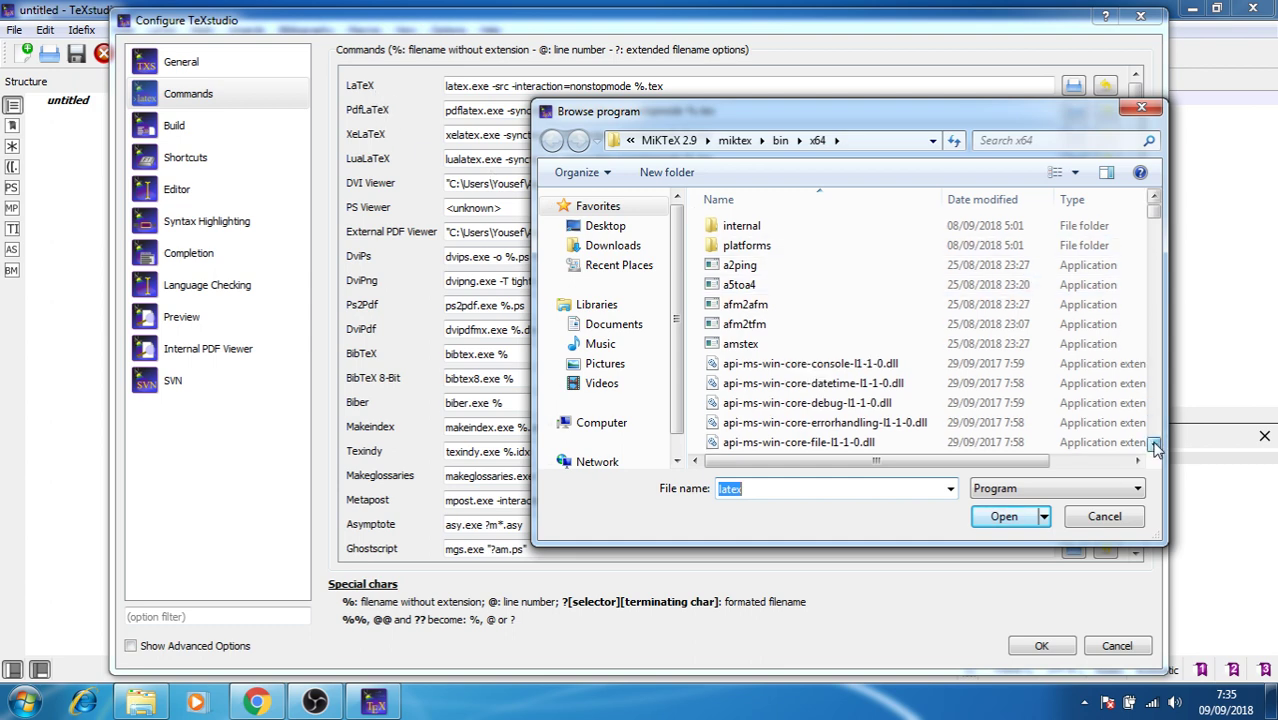
{"action": "scroll", "coordinate": [1155, 445], "scroll_direction": "down", "scroll_amount": 15}
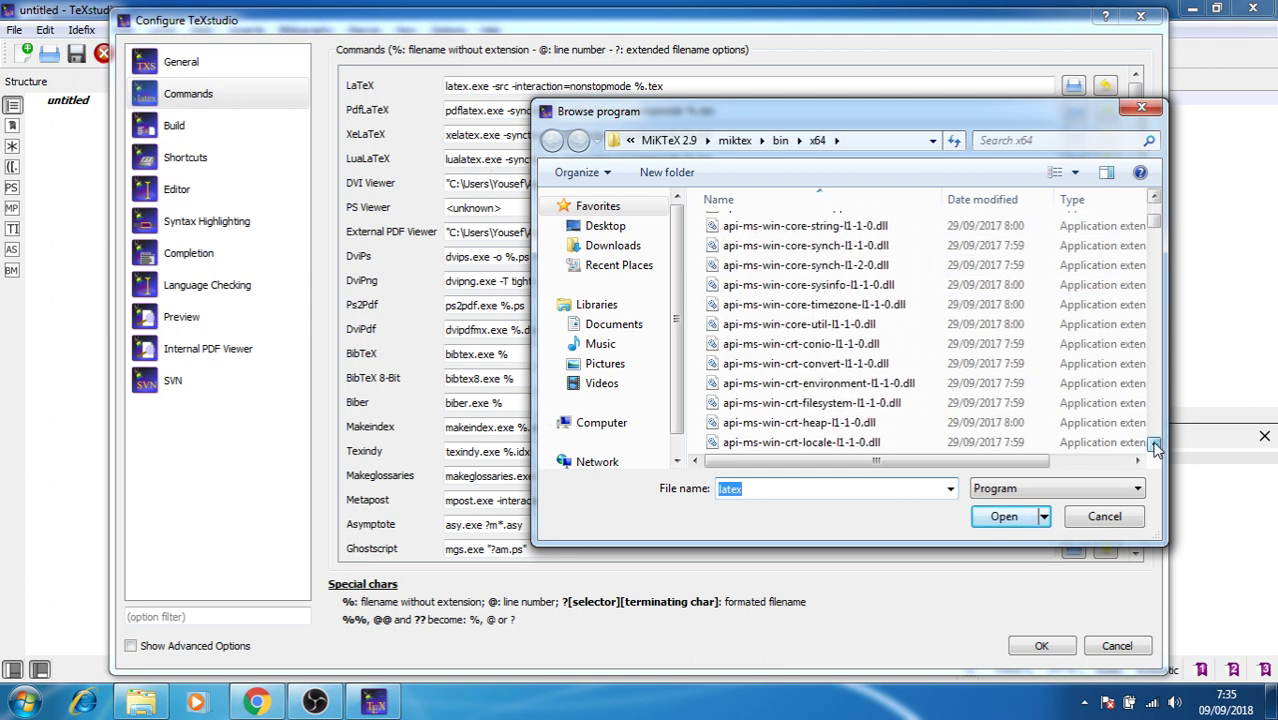
{"action": "scroll", "coordinate": [1158, 437], "scroll_direction": "down", "scroll_amount": 15}
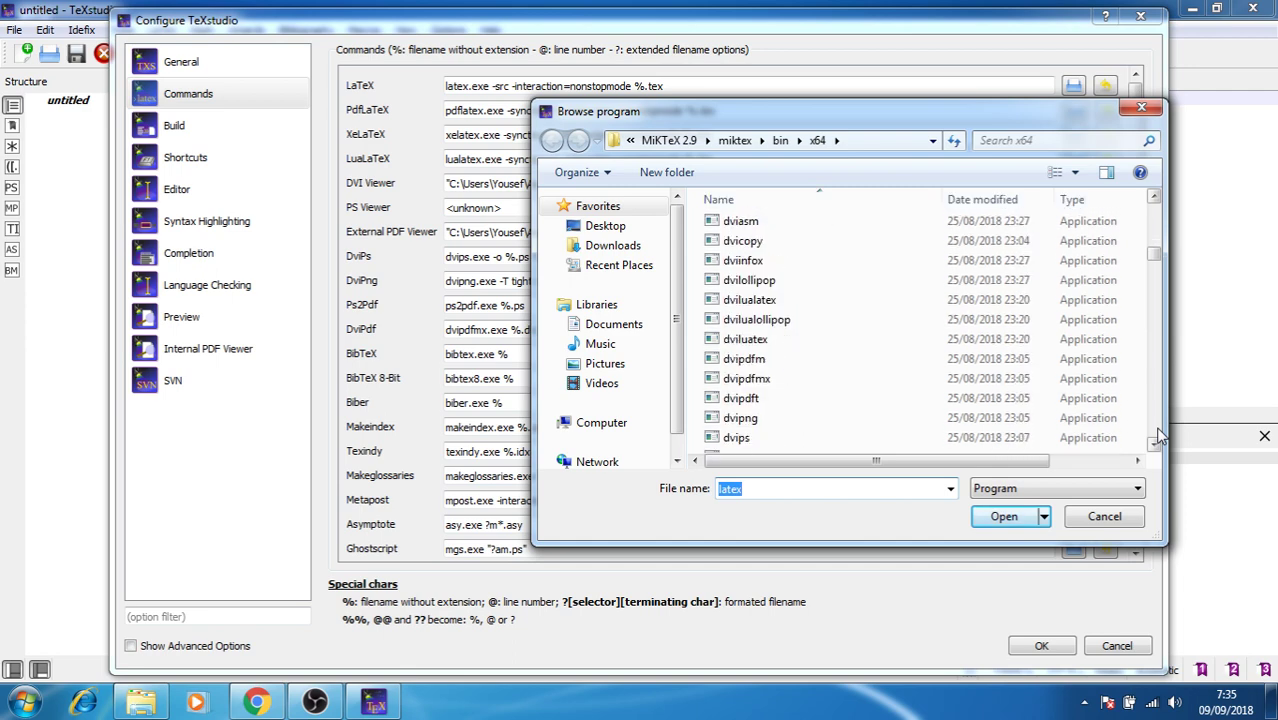
{"action": "scroll", "coordinate": [1158, 437], "scroll_direction": "down", "scroll_amount": 15}
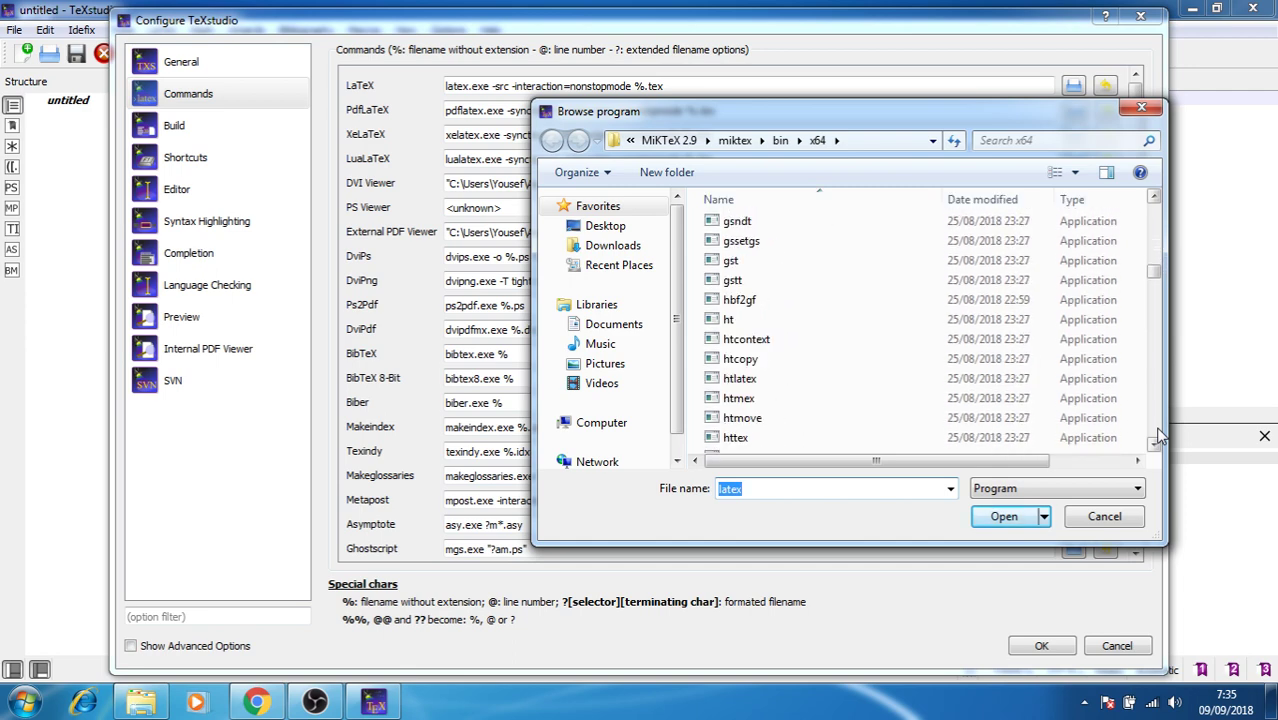
{"action": "scroll", "coordinate": [1158, 437], "scroll_direction": "down", "scroll_amount": 4}
{"action": "scroll", "coordinate": [1158, 437], "scroll_direction": "down", "scroll_amount": 4}
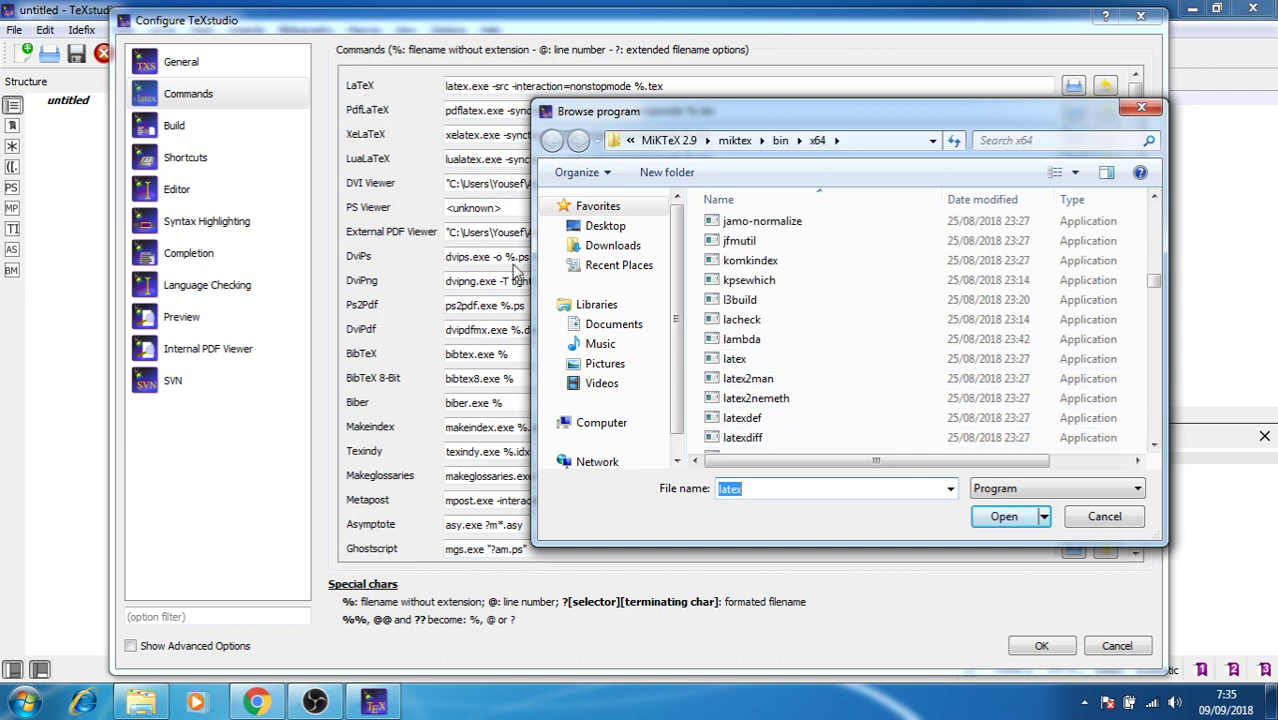
{"action": "left_click", "coordinate": [737, 360]}
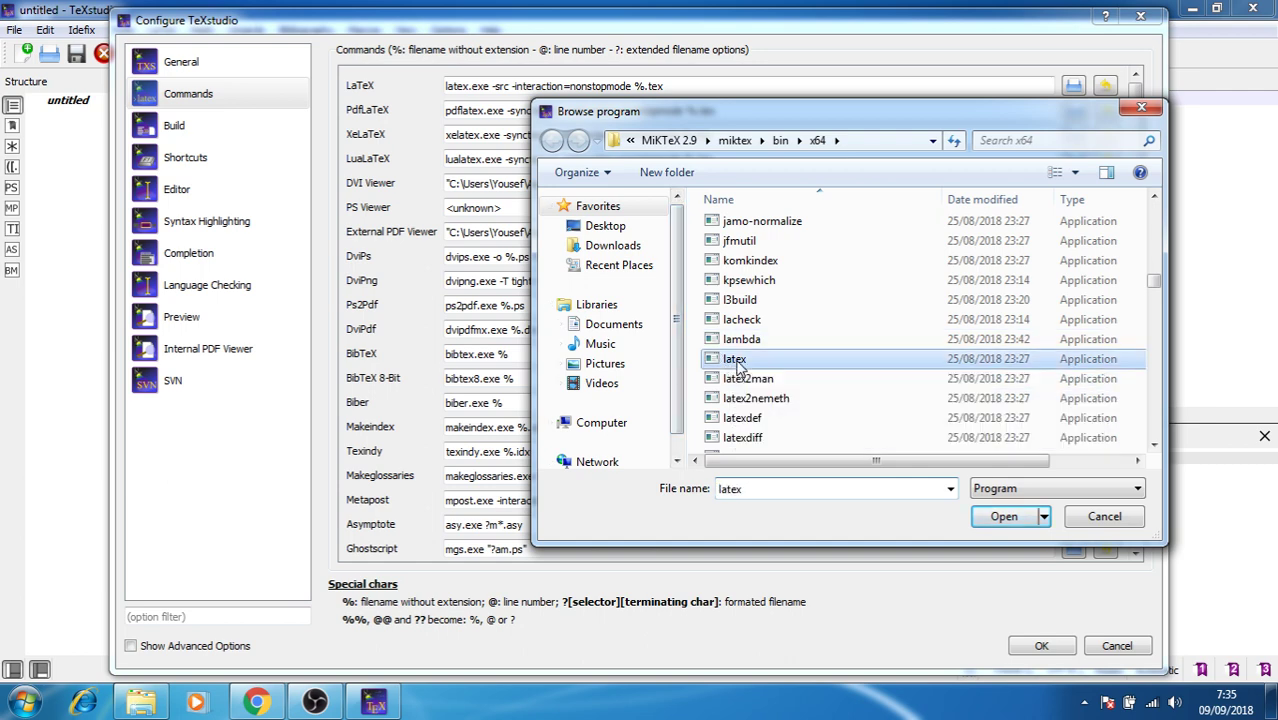
{"action": "left_click", "coordinate": [1004, 517]}
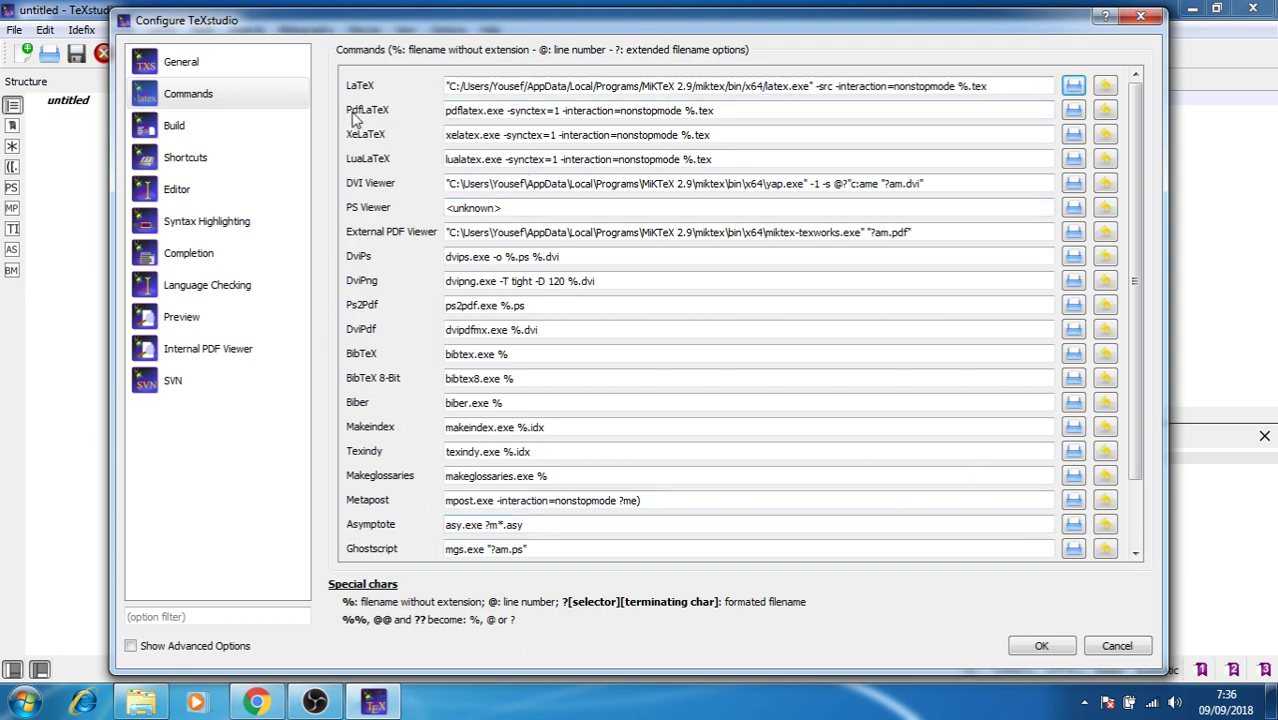
Point the PdfLaTeX command to the pdflatex program in MiKTeX 2.9/miktex/bin/x64.
{"action": "left_click", "coordinate": [1073, 112]}
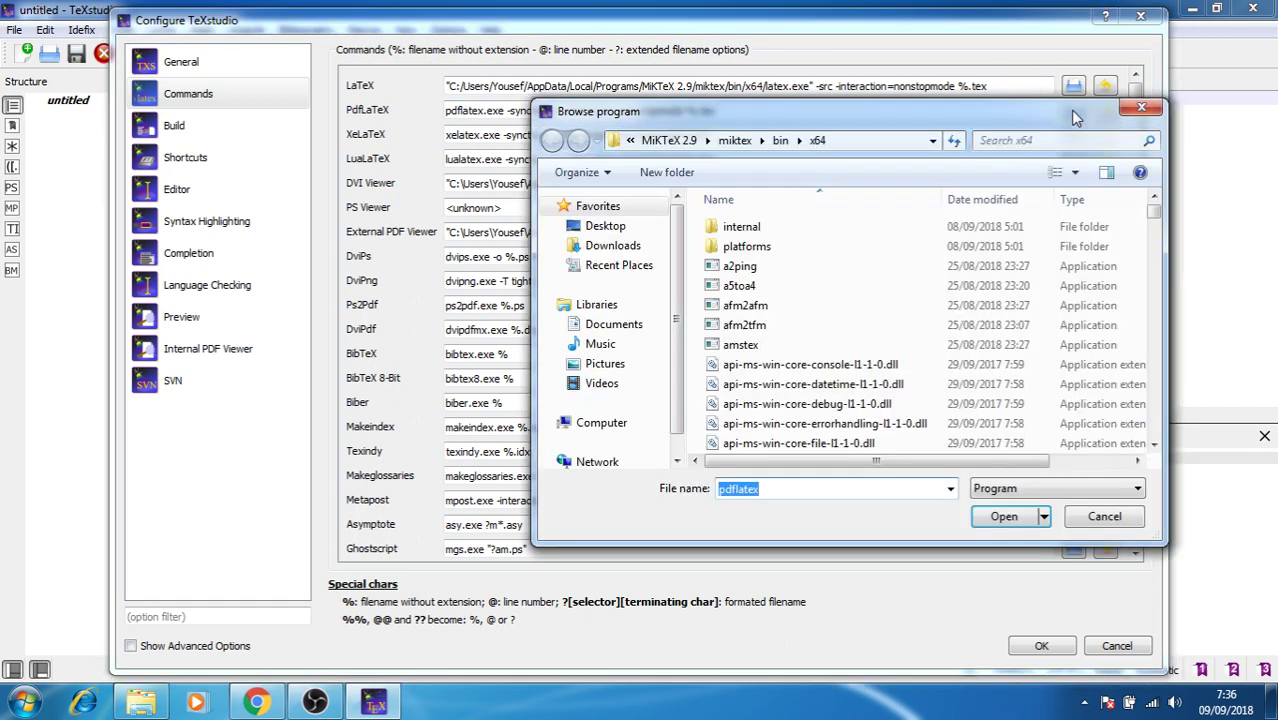
{"action": "scroll", "coordinate": [1152, 285], "scroll_direction": "down", "scroll_amount": 10}
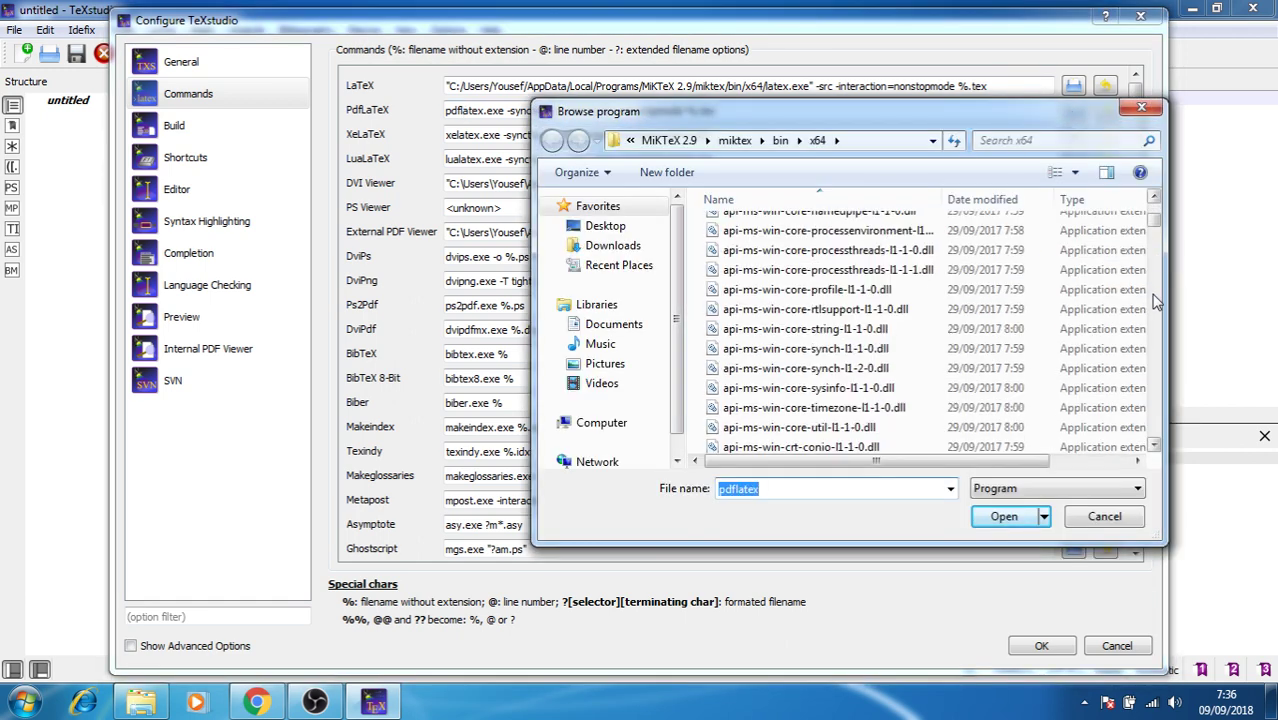
{"action": "left_click_drag", "start_coordinate": [1158, 242], "coordinate": [1169, 400]}
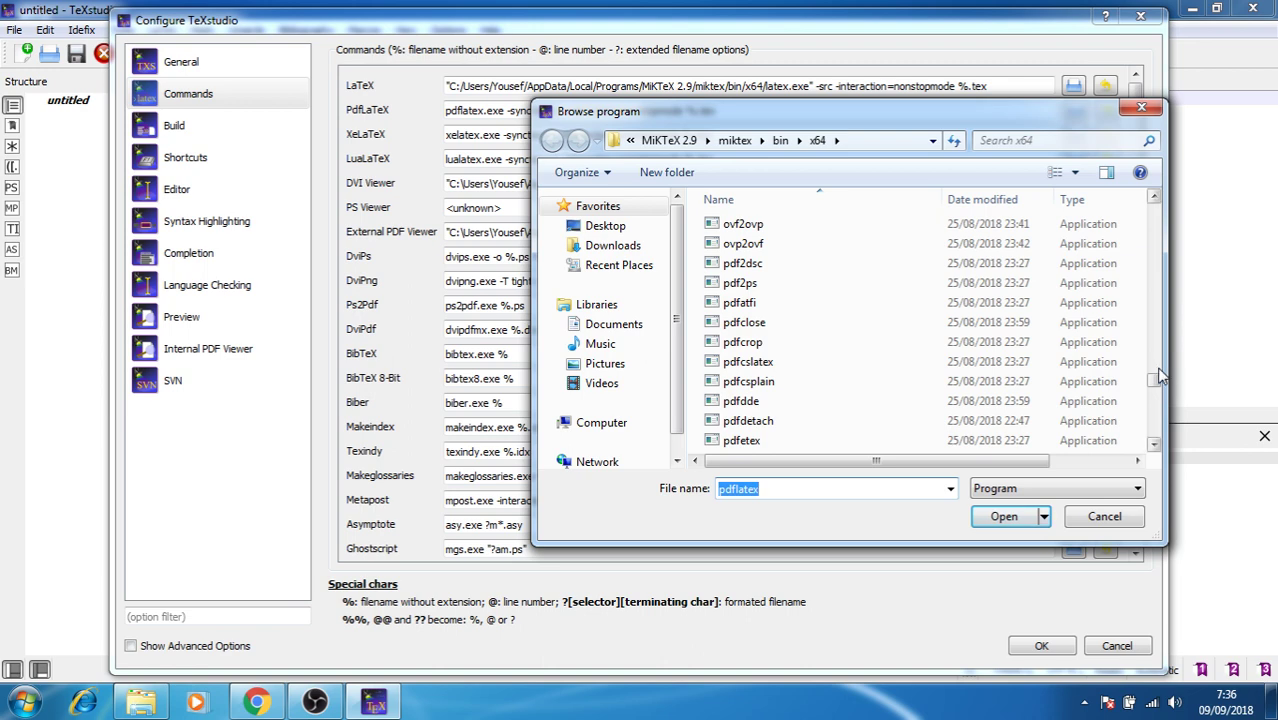
{"action": "left_click", "coordinate": [1154, 444]}
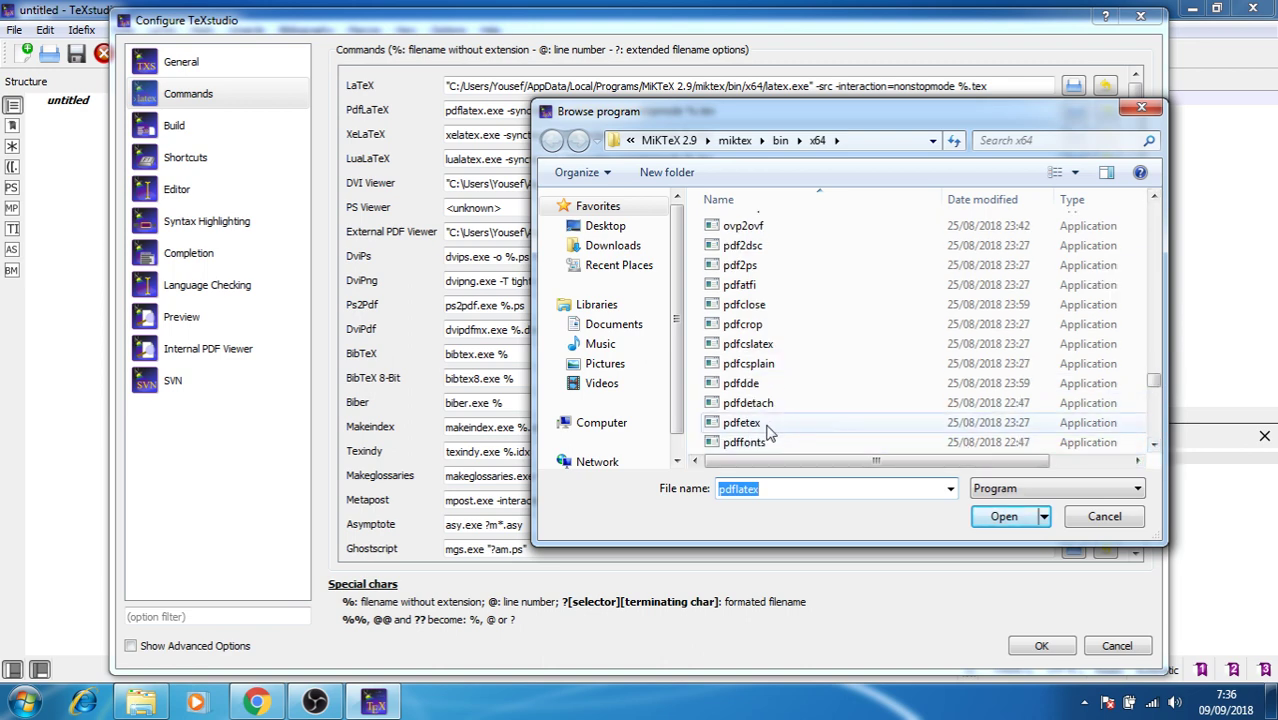
{"action": "left_click", "coordinate": [1154, 444]}
{"action": "left_click", "coordinate": [1154, 444]}
{"action": "left_click", "coordinate": [1154, 444]}
{"action": "left_click", "coordinate": [1154, 444]}
{"action": "left_click", "coordinate": [1154, 444]}
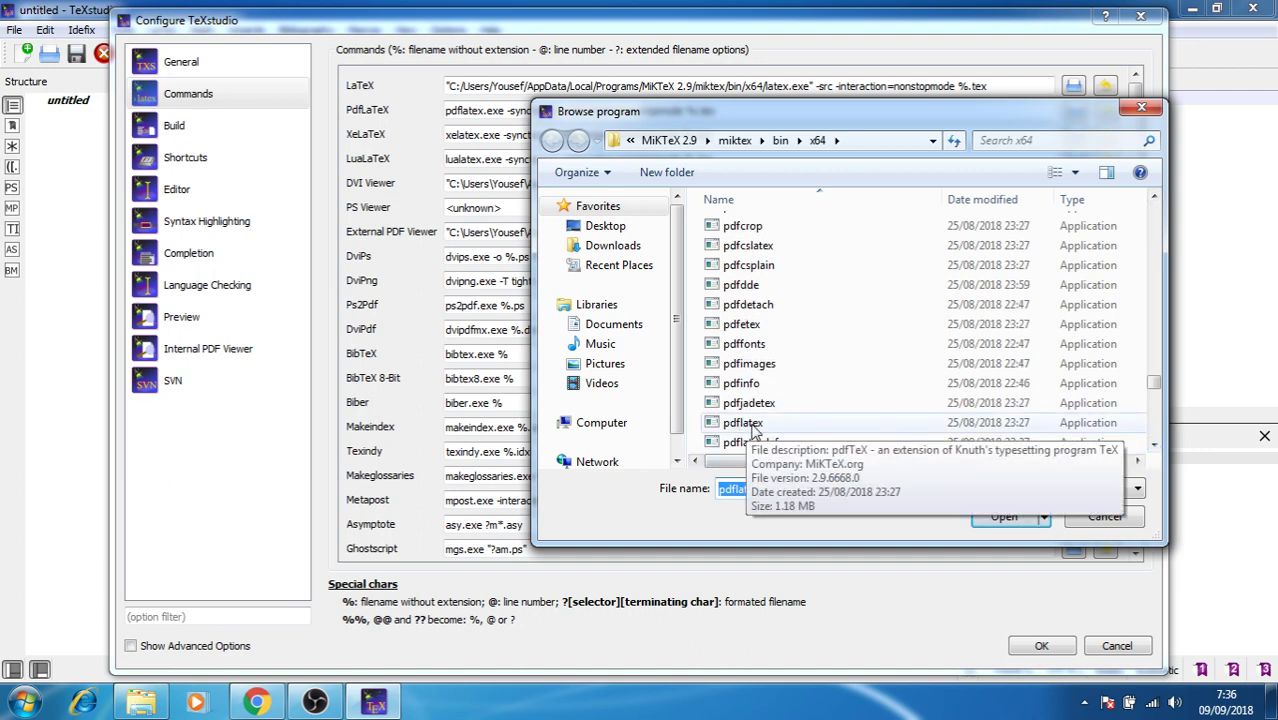
{"action": "left_click", "coordinate": [1010, 516]}
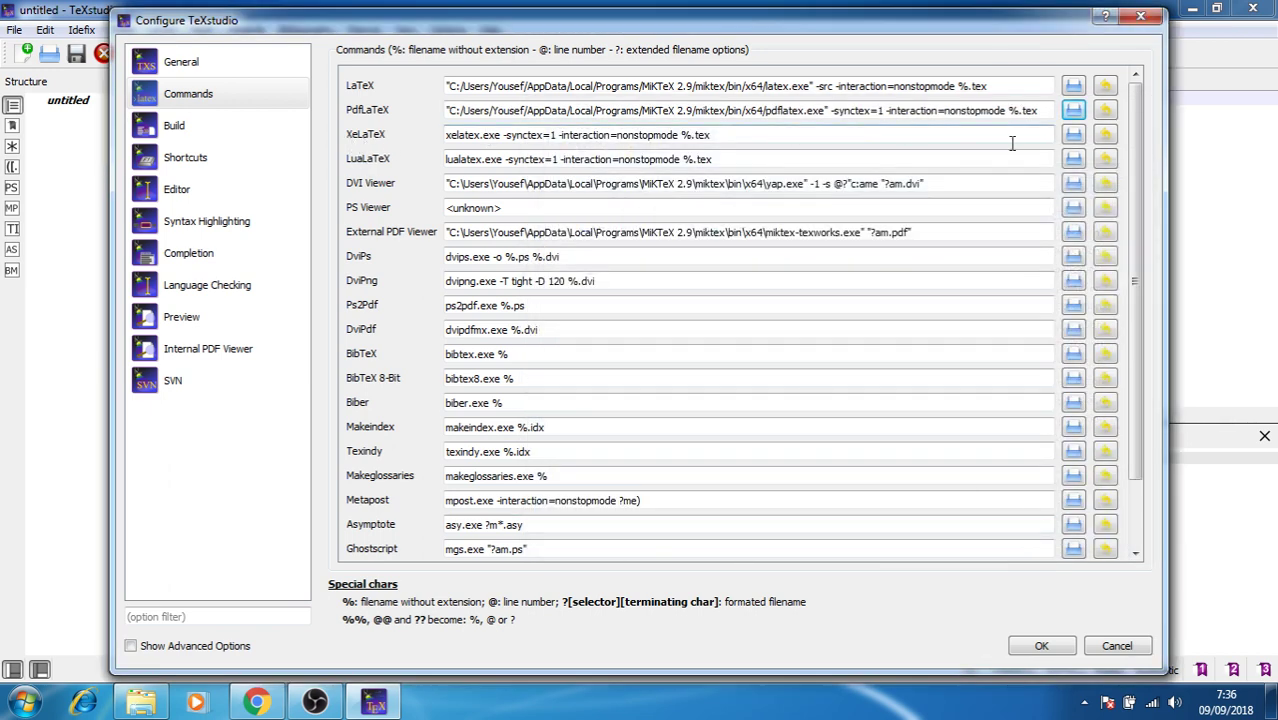
Point the XeLaTeX command to the xelatex program in MiKTeX 2.9/miktex/bin/x64.
{"action": "left_click", "coordinate": [1073, 134]}
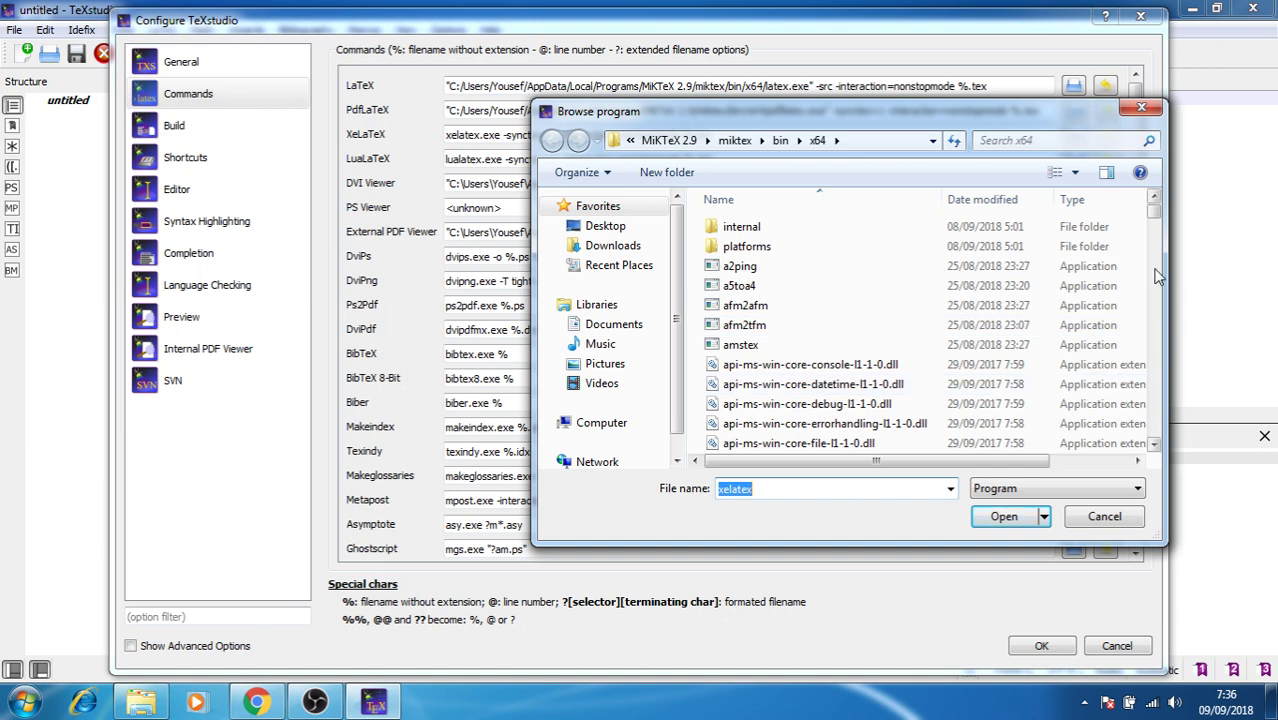
{"action": "left_click_drag", "start_coordinate": [1155, 211], "coordinate": [1160, 405]}
{"action": "left_click_drag", "start_coordinate": [1156, 452], "coordinate": [1156, 452]}
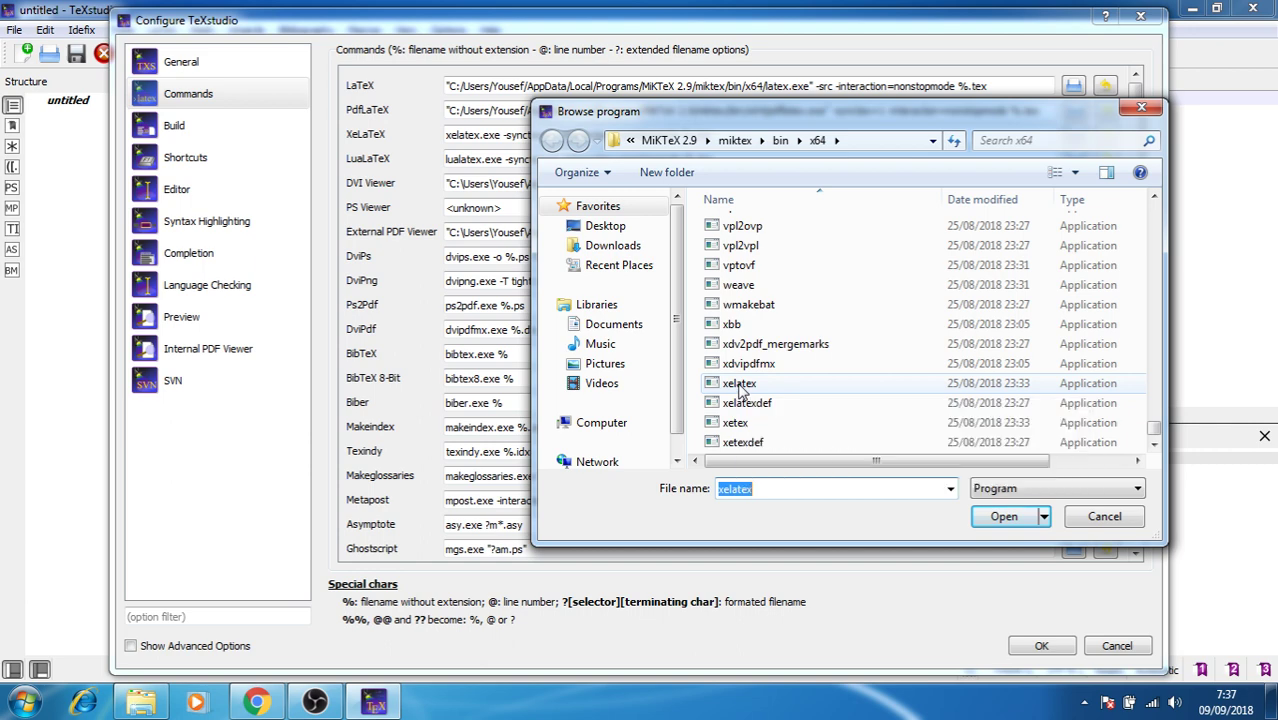
{"action": "left_click", "coordinate": [740, 387]}
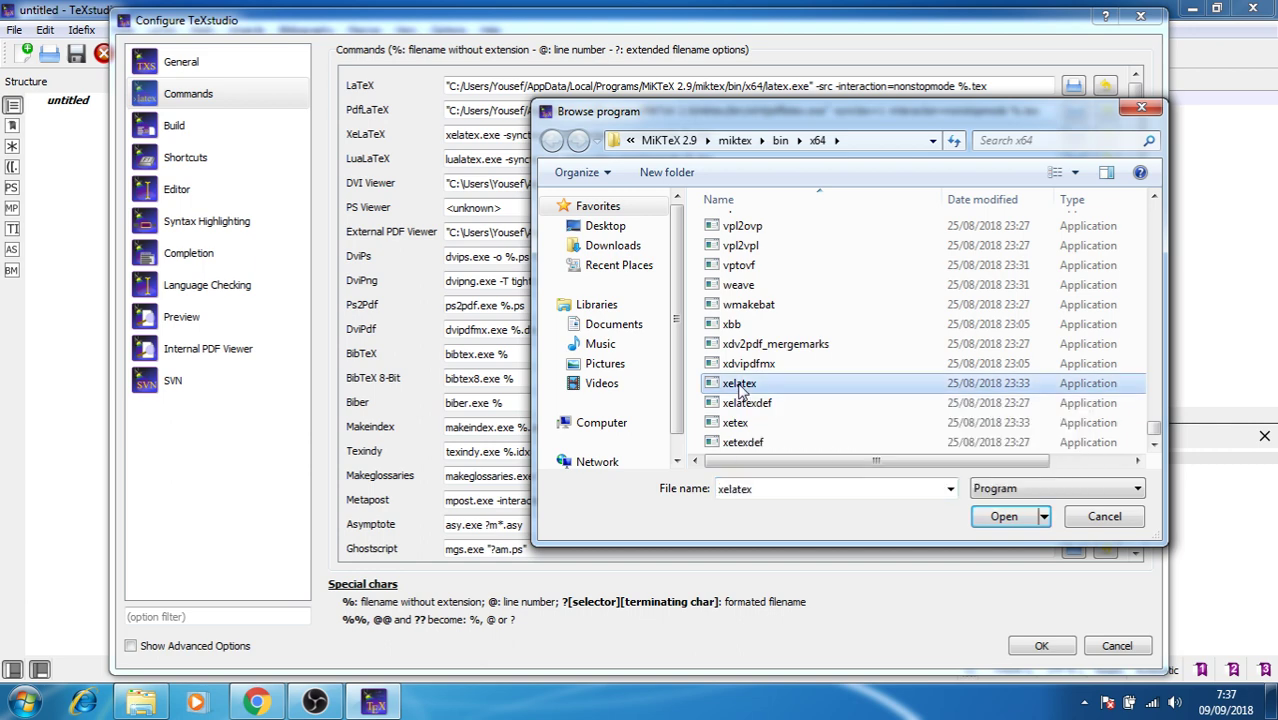
{"action": "left_click", "coordinate": [1004, 517]}
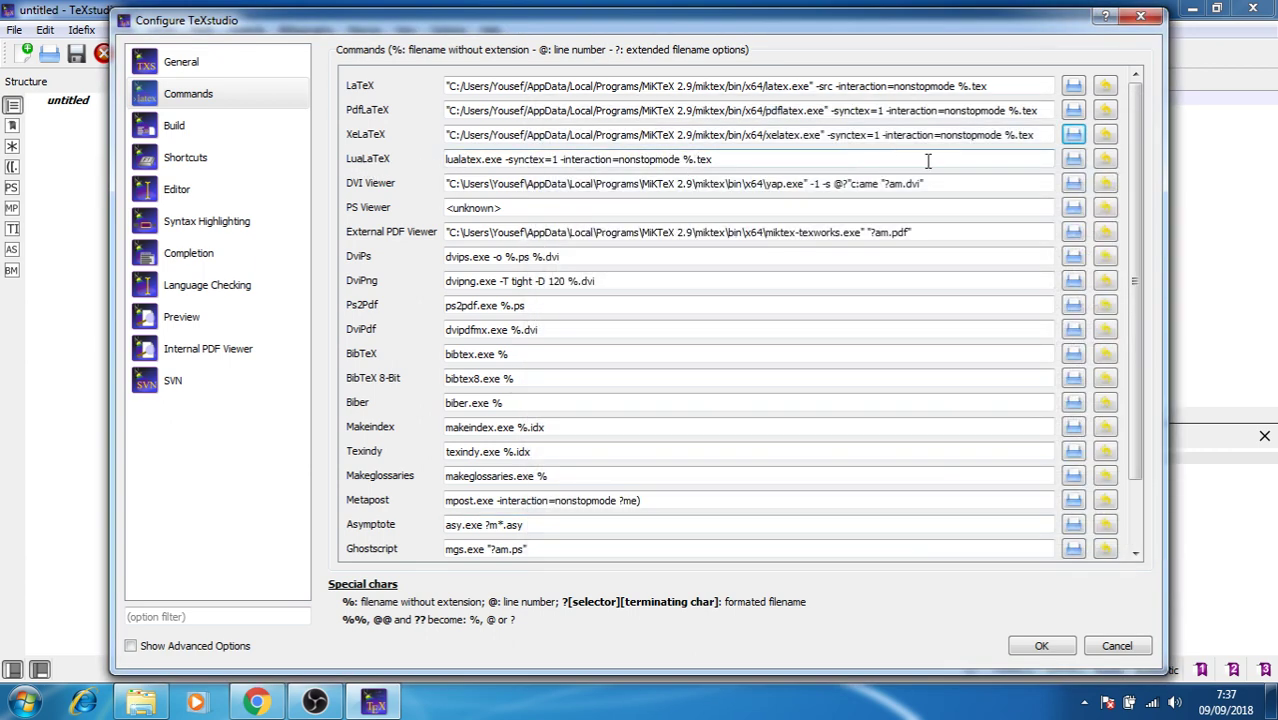
Point the LuaLaTeX command to the lualatex program in MiKTeX 2.9/miktex/bin/x64.
{"action": "left_click", "coordinate": [1072, 160]}
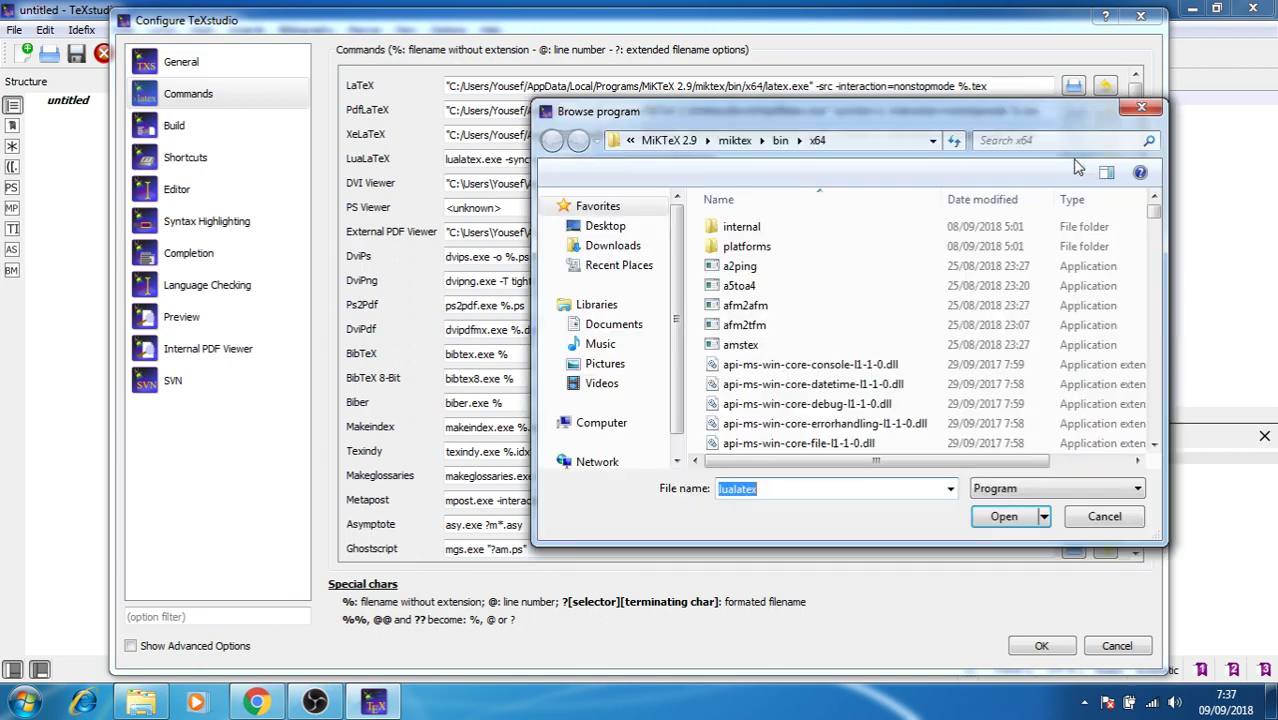
{"action": "left_click_drag", "start_coordinate": [1155, 210], "coordinate": [1160, 287]}
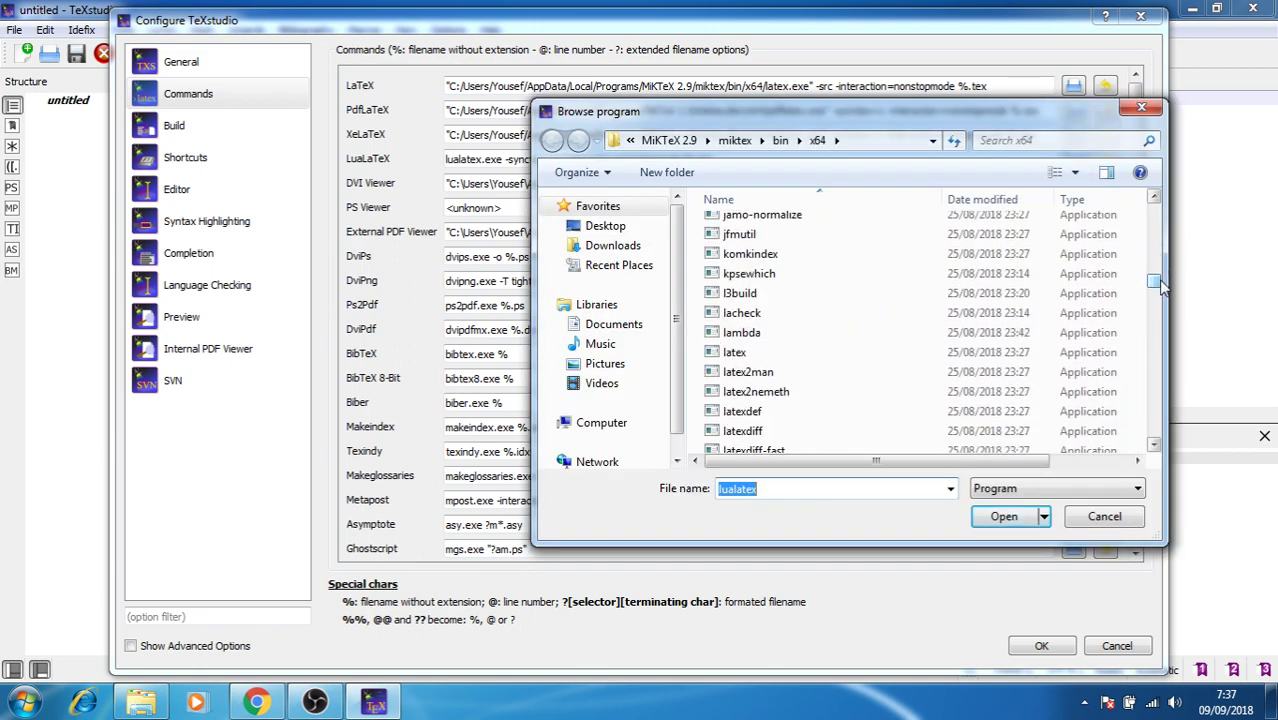
{"action": "left_click", "coordinate": [1155, 446]}
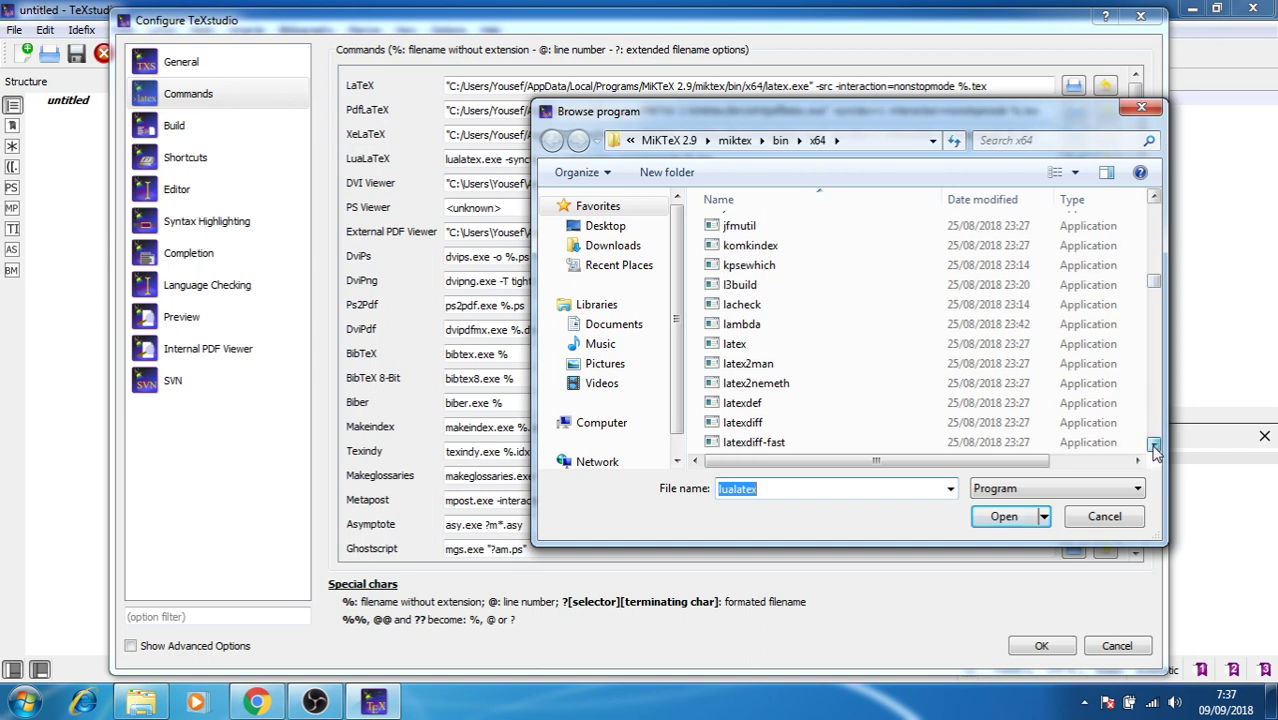
{"action": "left_click", "coordinate": [1155, 446]}
{"action": "left_click", "coordinate": [1155, 446]}
{"action": "left_click", "coordinate": [1155, 446]}
{"action": "left_click", "coordinate": [1155, 446]}
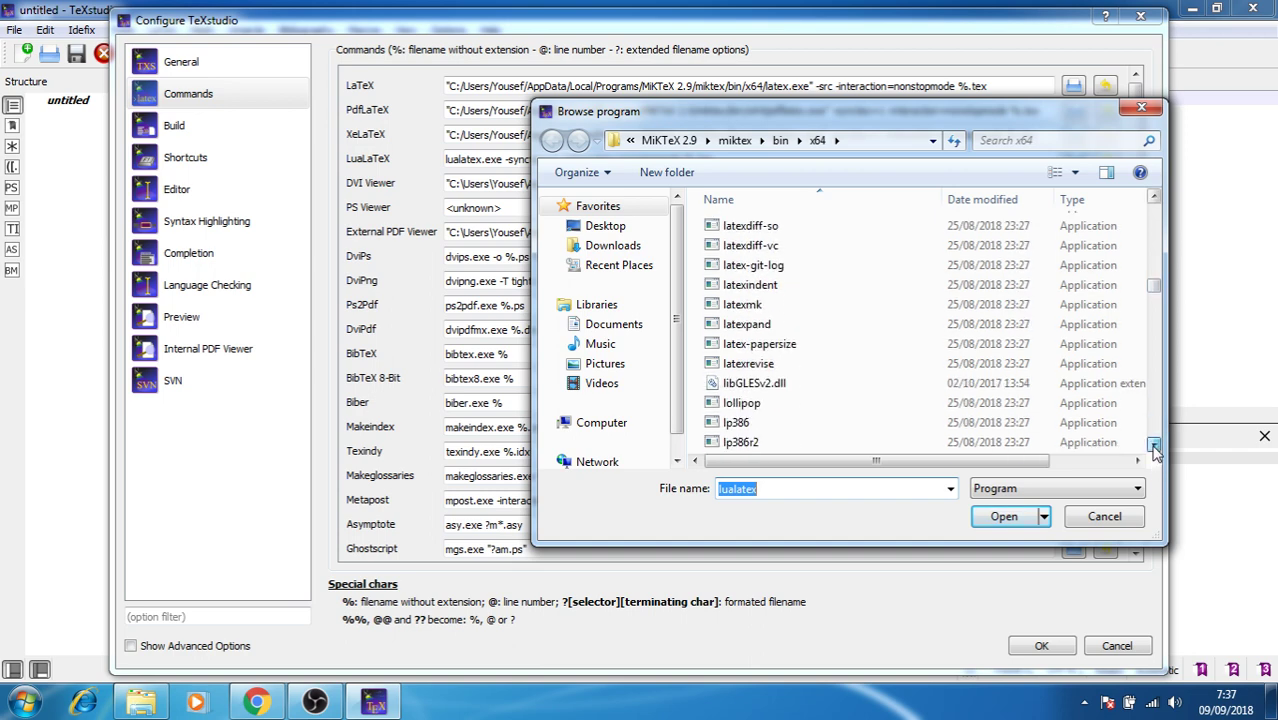
{"action": "left_click", "coordinate": [1155, 446]}
{"action": "left_click", "coordinate": [1155, 446]}
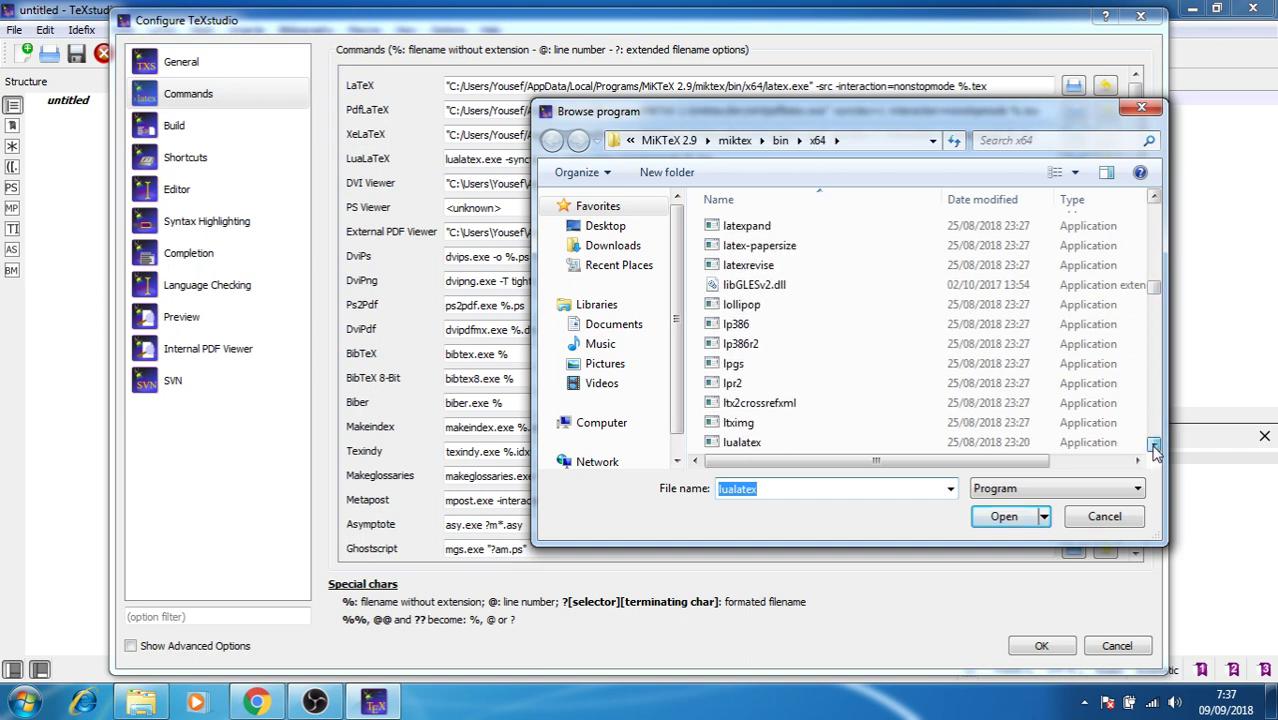
{"action": "left_click", "coordinate": [1155, 446]}
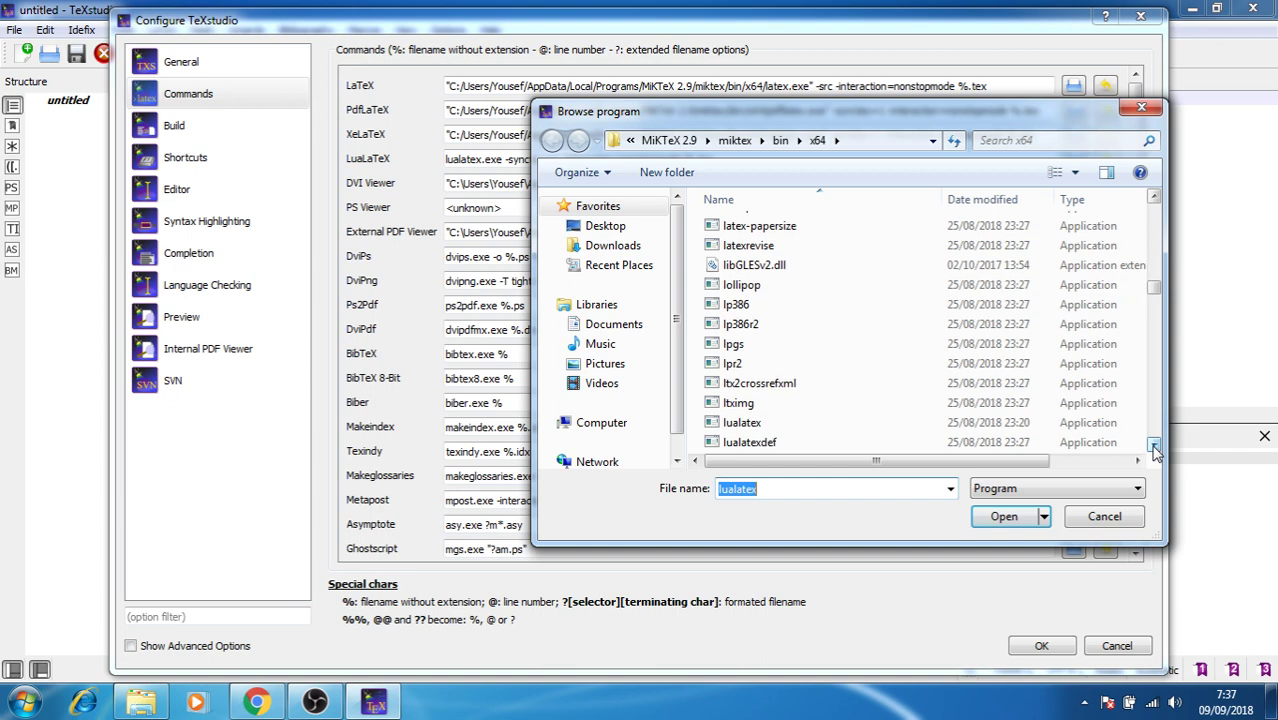
{"action": "left_click", "coordinate": [762, 427]}
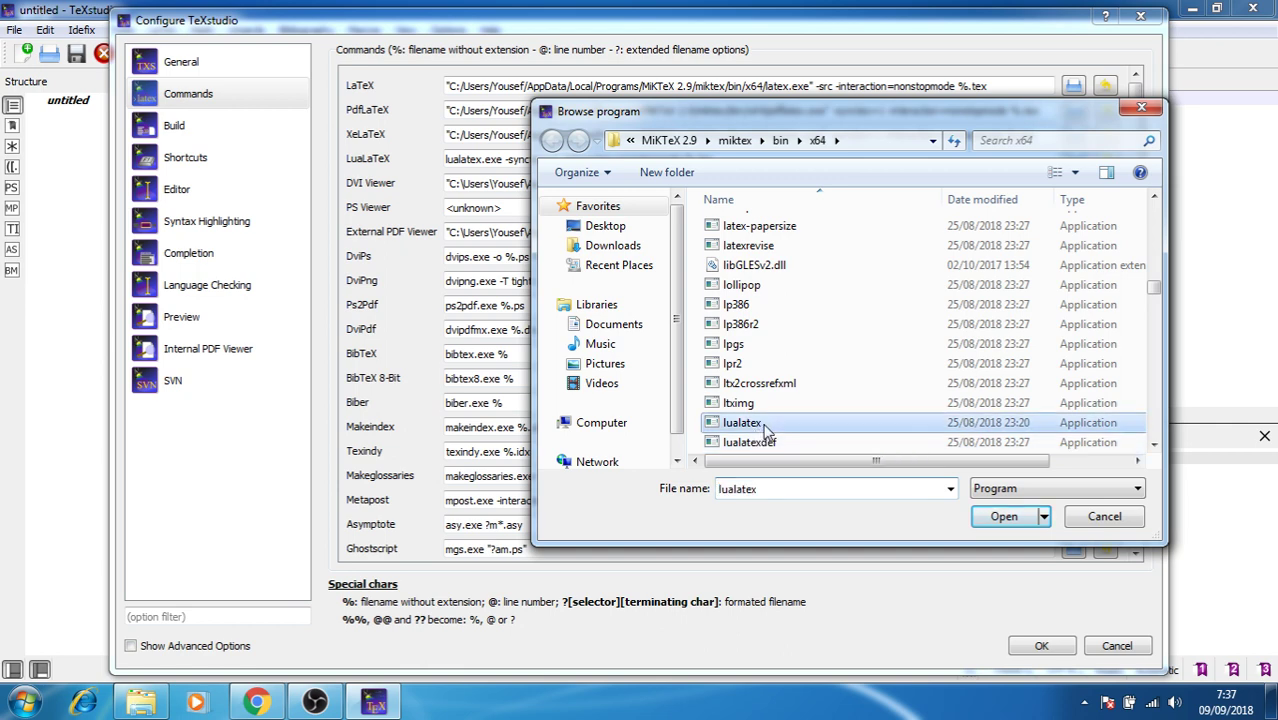
{"action": "left_click", "coordinate": [1003, 517]}
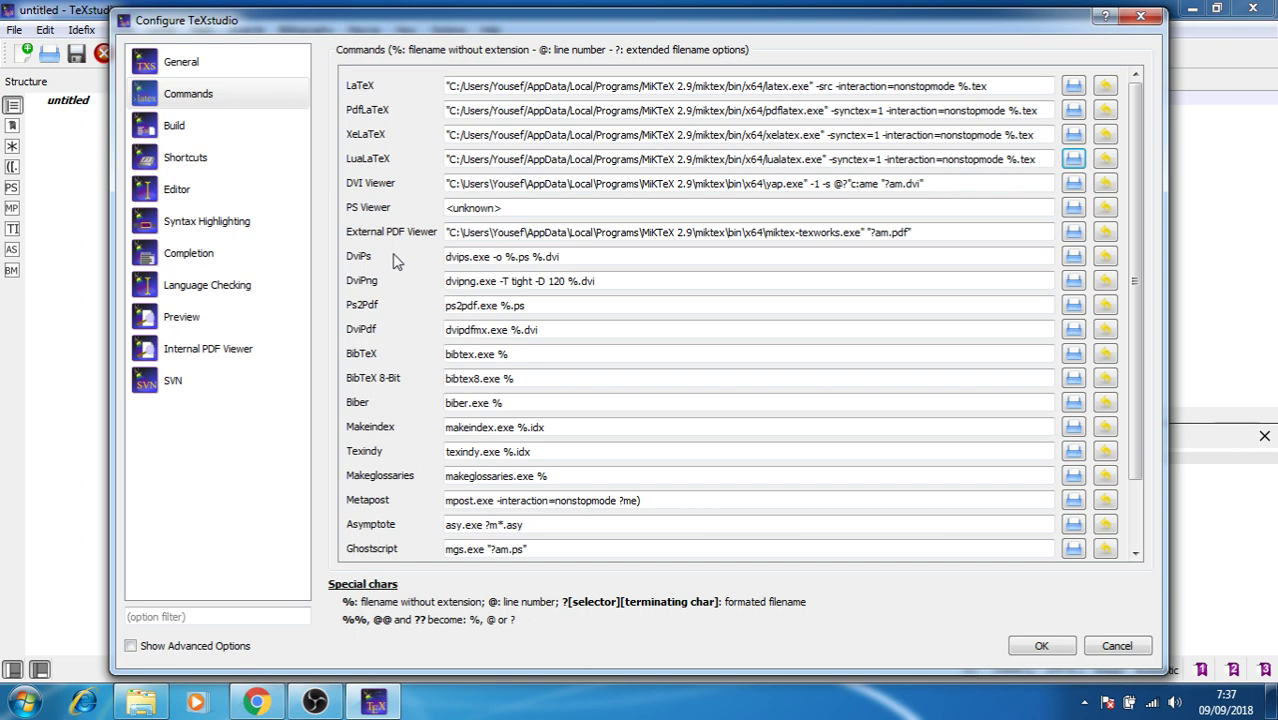
Point the DviPs command to the dvips program in MiKTeX 2.9/miktex/bin/x64.
{"action": "left_click", "coordinate": [1073, 257]}
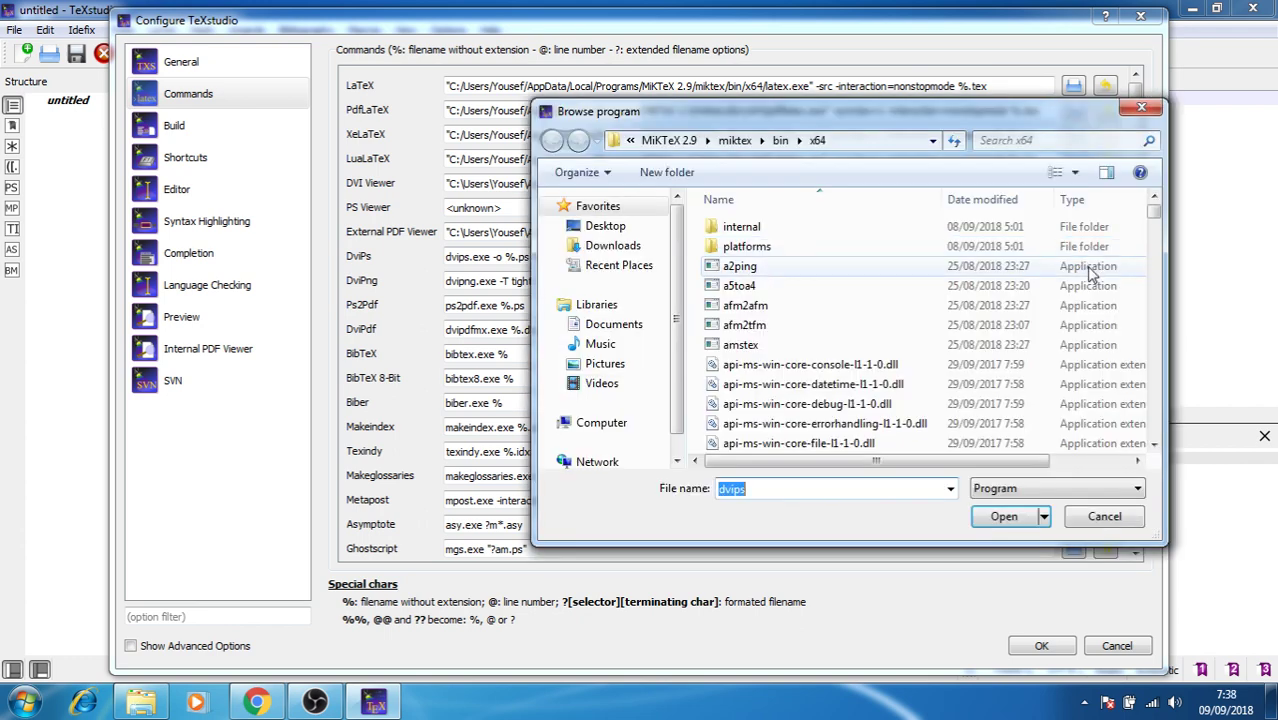
{"action": "left_click_drag", "start_coordinate": [1155, 215], "coordinate": [1161, 260]}
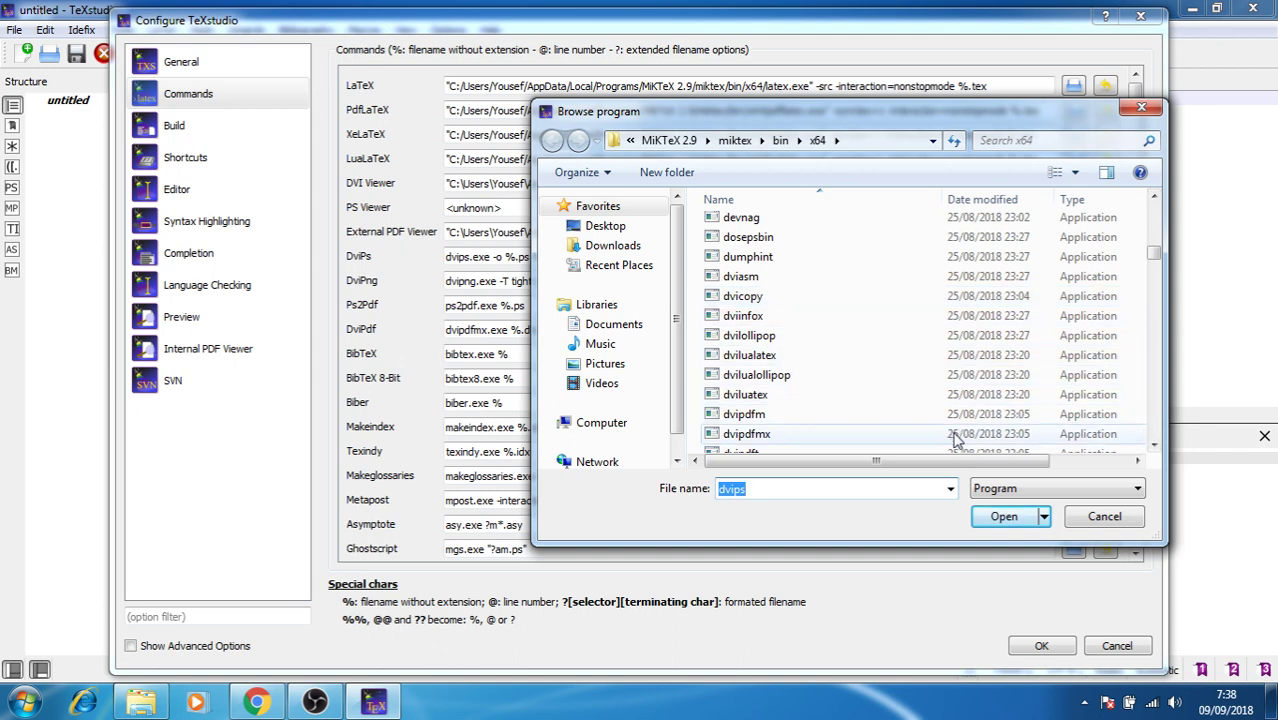
{"action": "left_click", "coordinate": [1155, 445]}
{"action": "left_click", "coordinate": [1155, 445]}
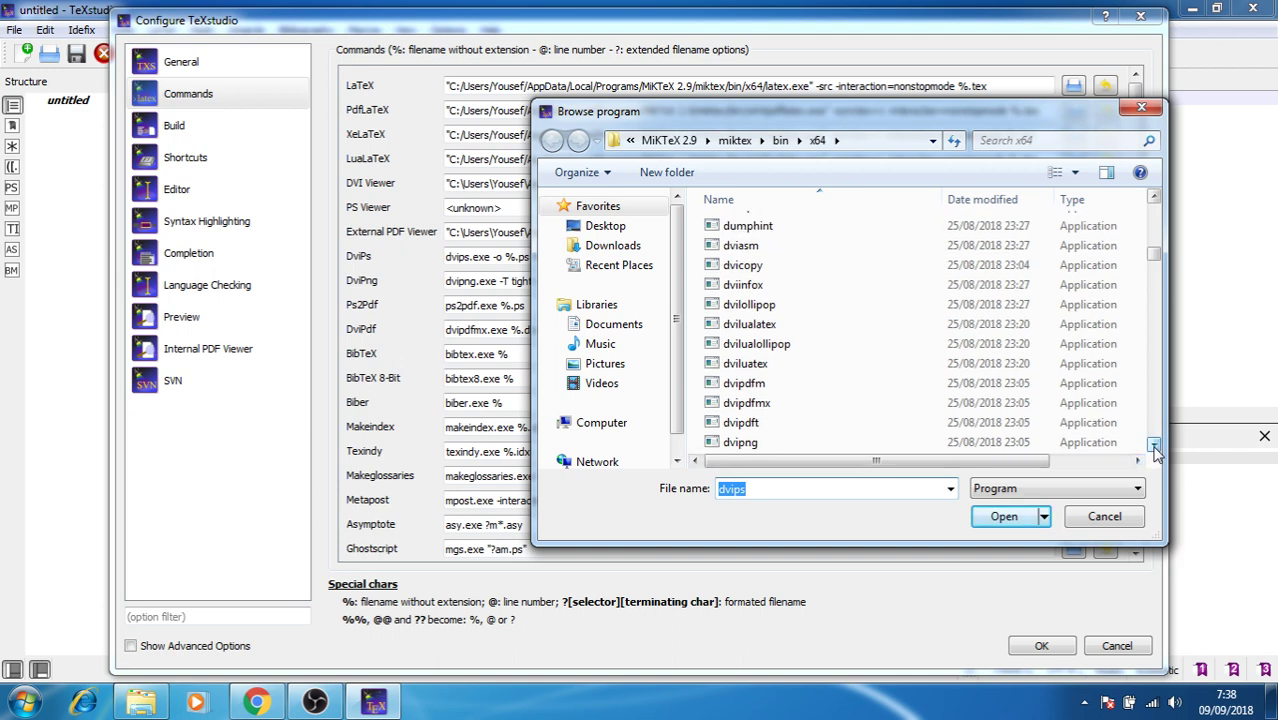
{"action": "left_click", "coordinate": [1155, 445]}
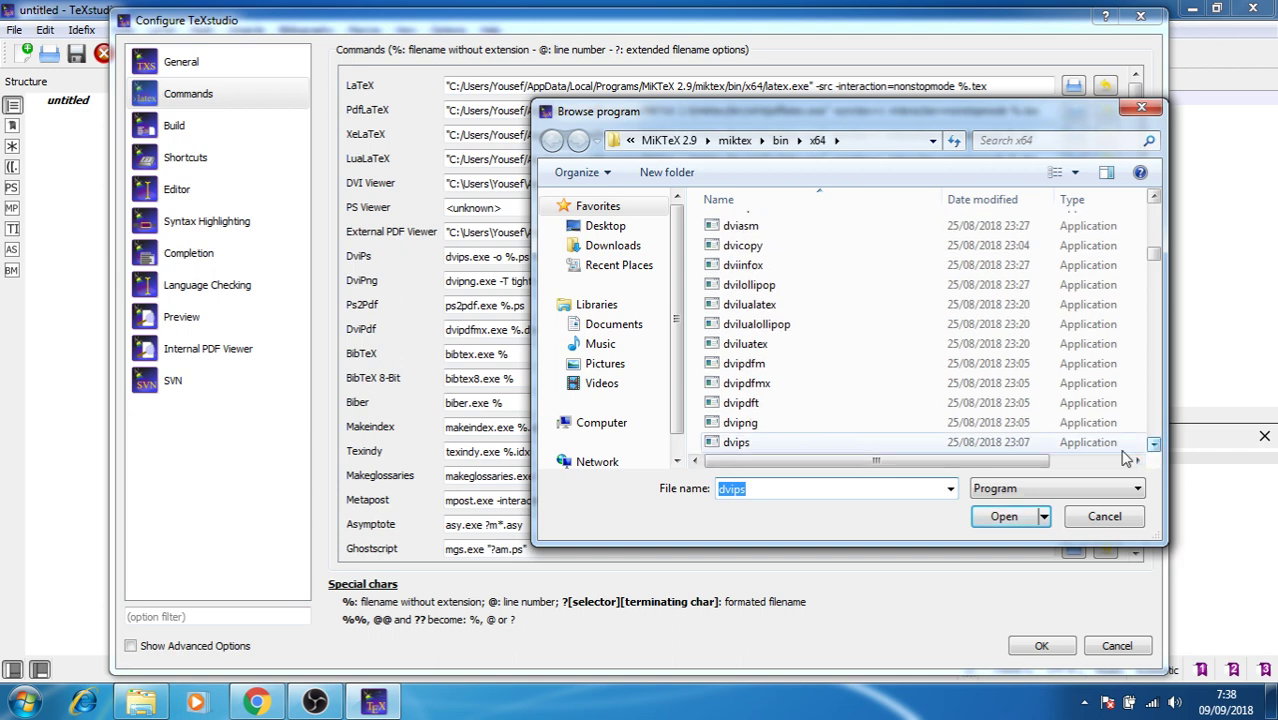
{"action": "left_click", "coordinate": [745, 442]}
{"action": "left_click", "coordinate": [1002, 517]}
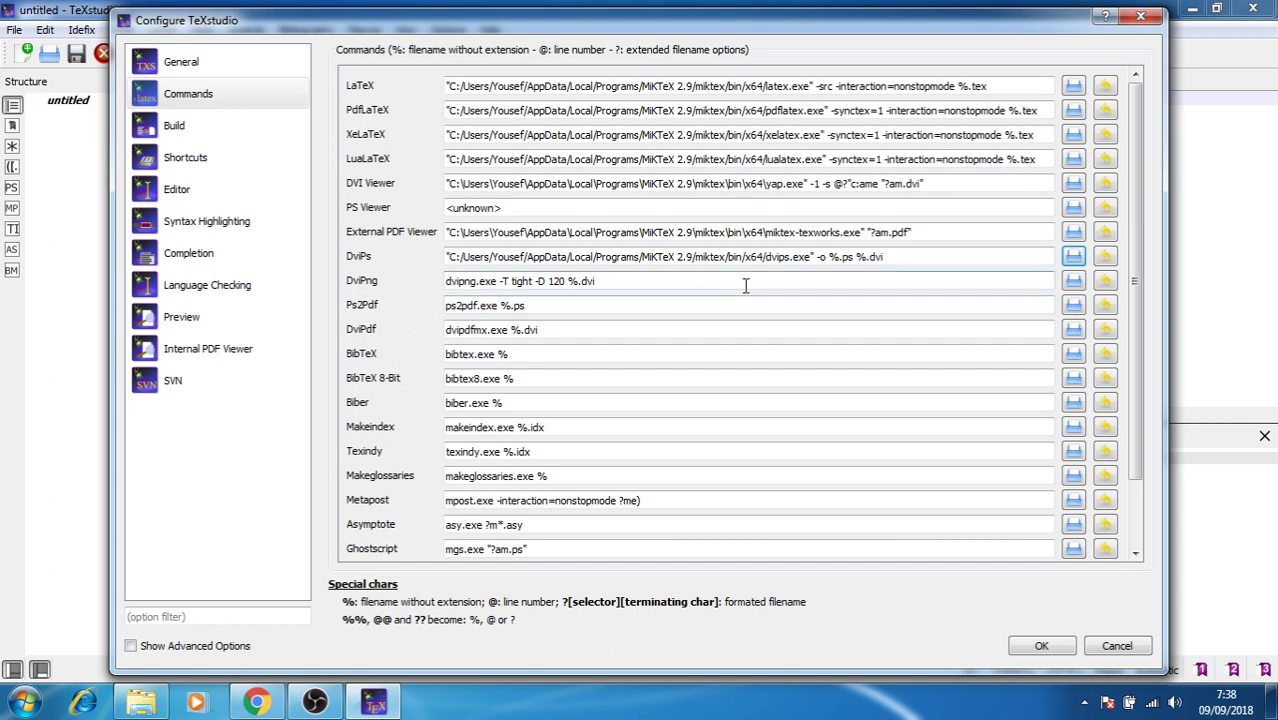
Point the DviPng command to the dvipng program in MiKTeX 2.9/miktex/bin/x64.
{"action": "left_click", "coordinate": [1073, 281]}
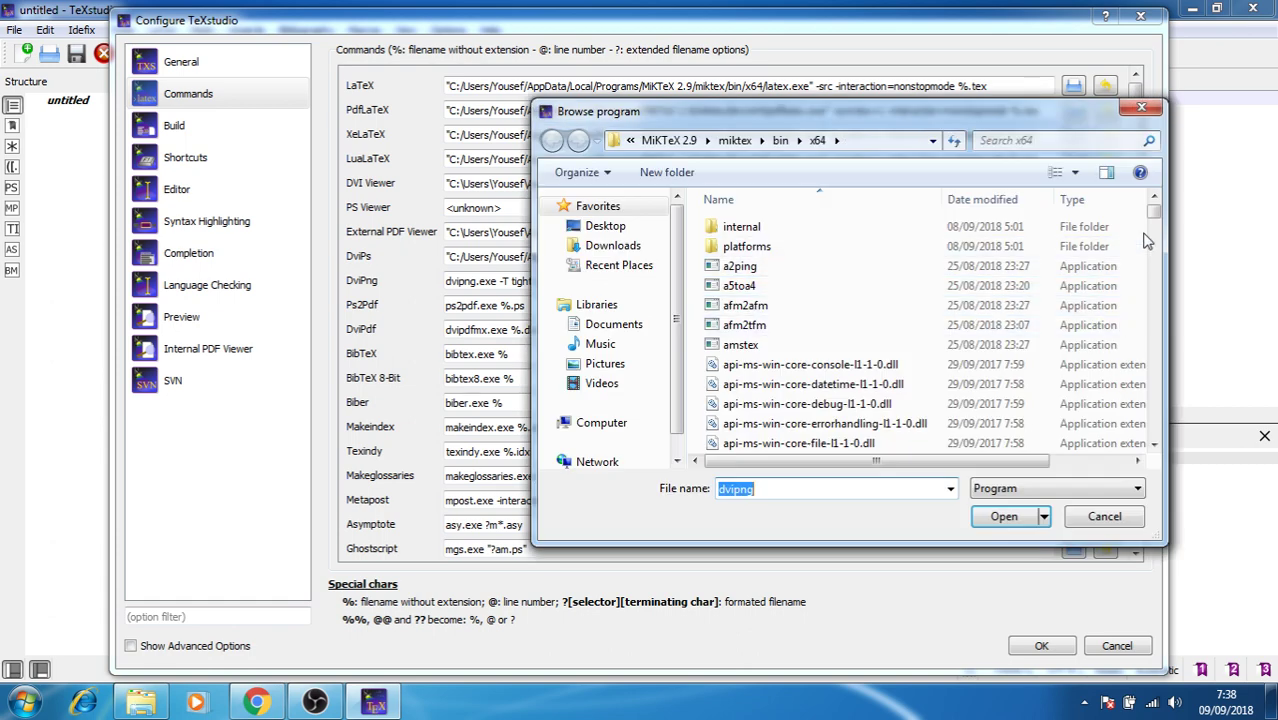
{"action": "left_click_drag", "start_coordinate": [1156, 214], "coordinate": [1163, 264]}
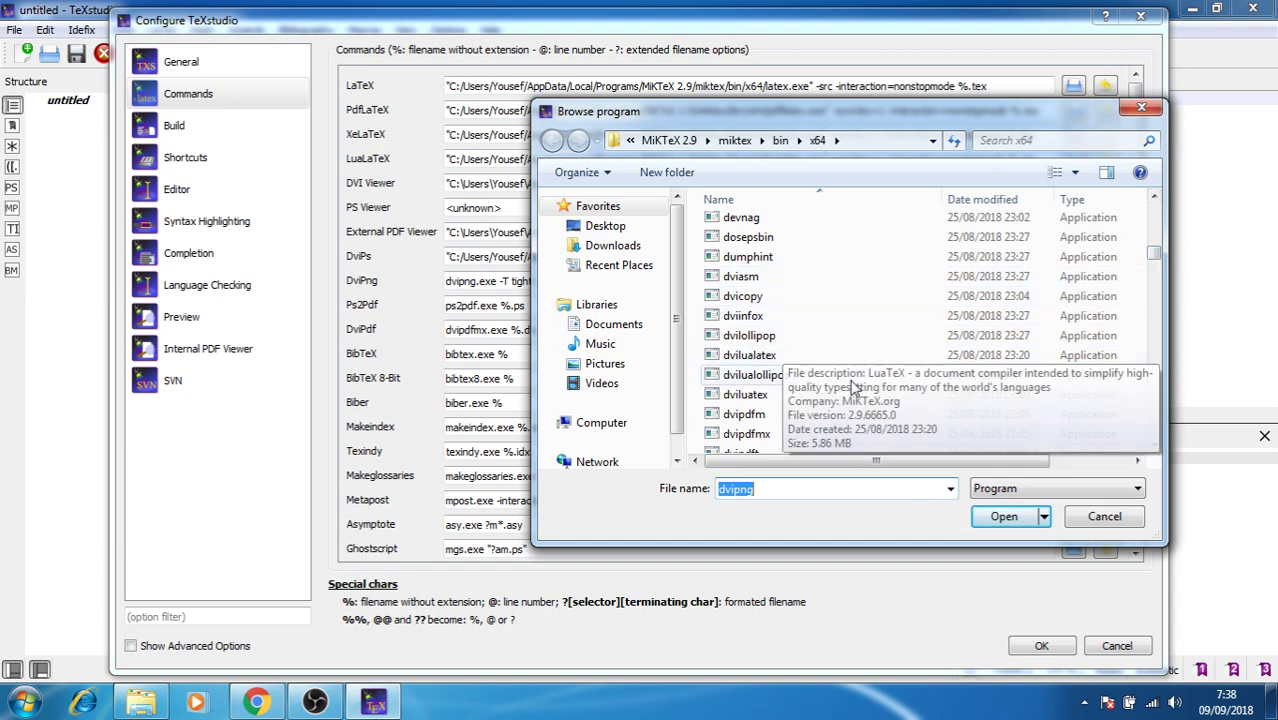
{"action": "left_click", "coordinate": [1155, 447]}
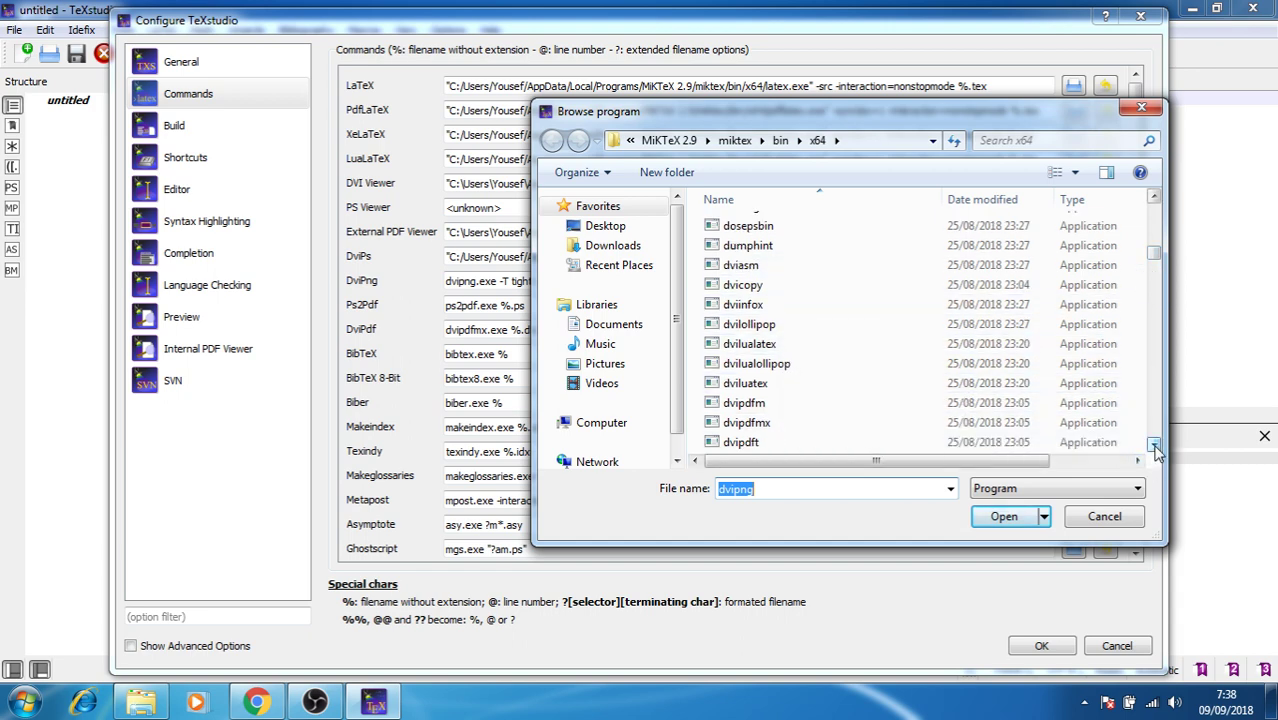
{"action": "left_click", "coordinate": [1155, 447]}
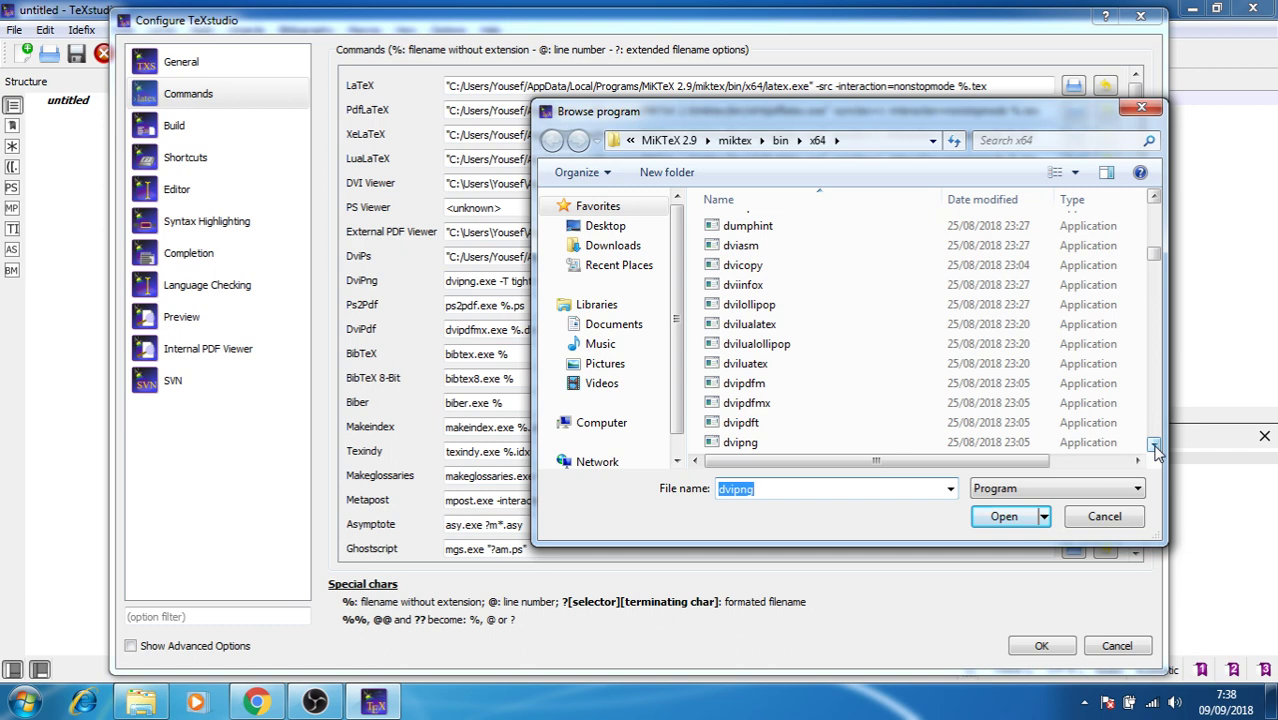
{"action": "left_click", "coordinate": [740, 443]}
{"action": "left_click", "coordinate": [992, 516]}
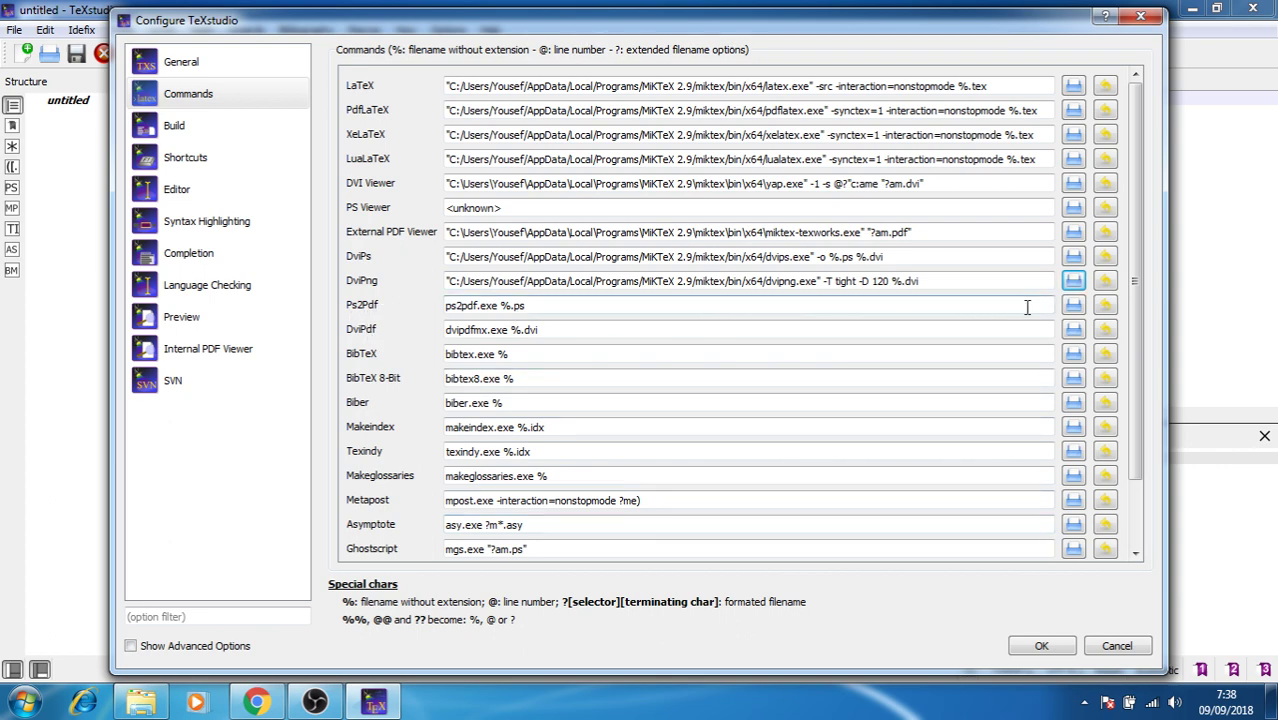
Point the Ps2Pdf command to the ps2pdf program in MiKTeX 2.9/miktex/bin/x64.
{"action": "left_click", "coordinate": [1073, 305]}
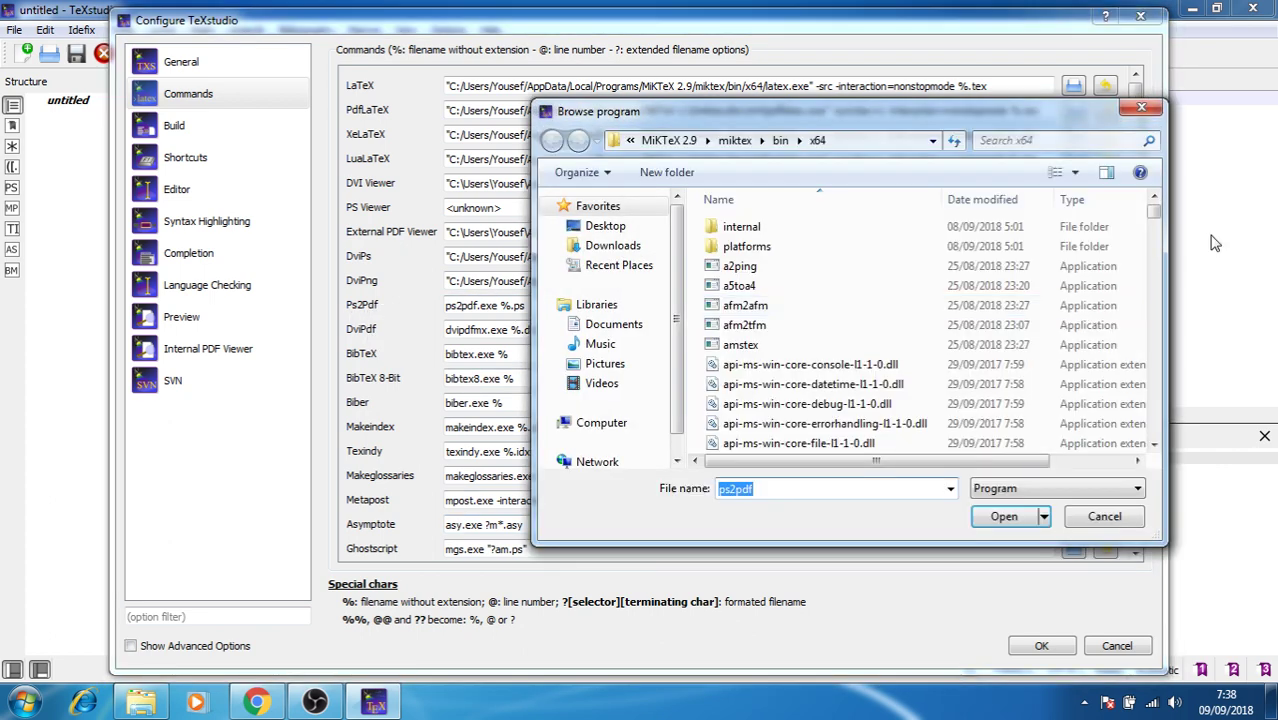
{"action": "left_click_drag", "start_coordinate": [1154, 213], "coordinate": [1157, 388]}
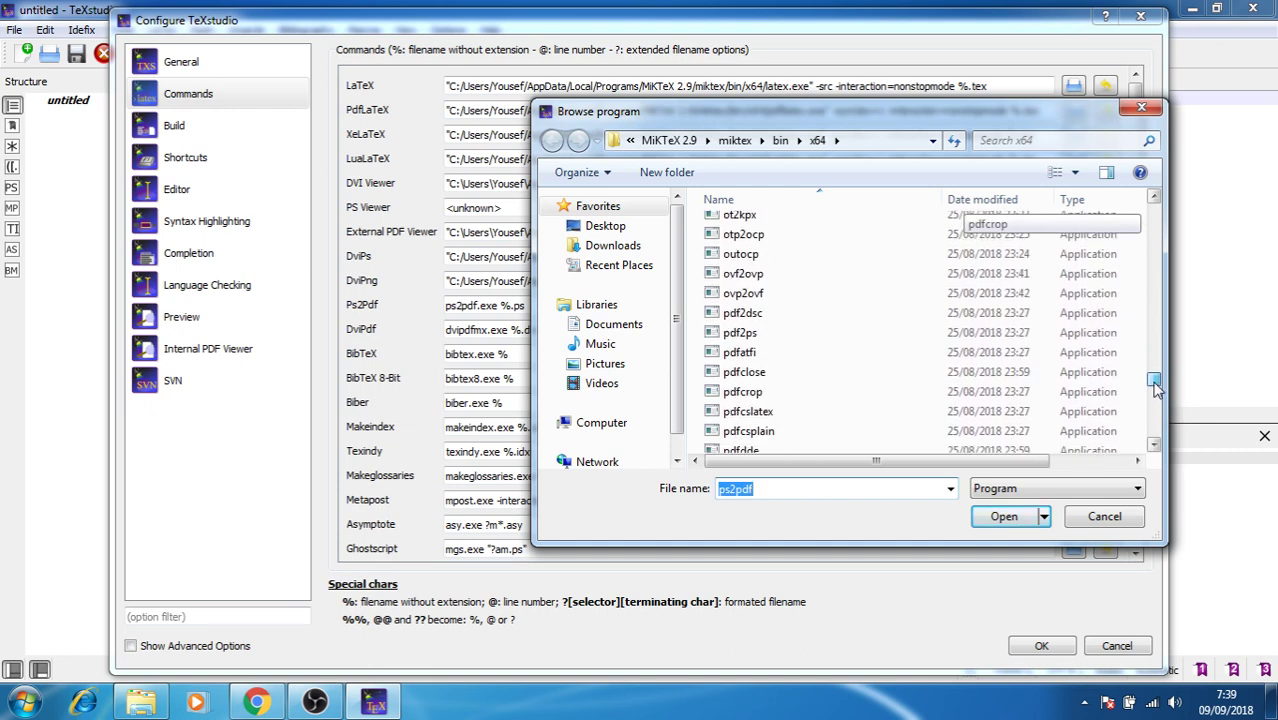
{"action": "left_click", "coordinate": [1155, 445]}
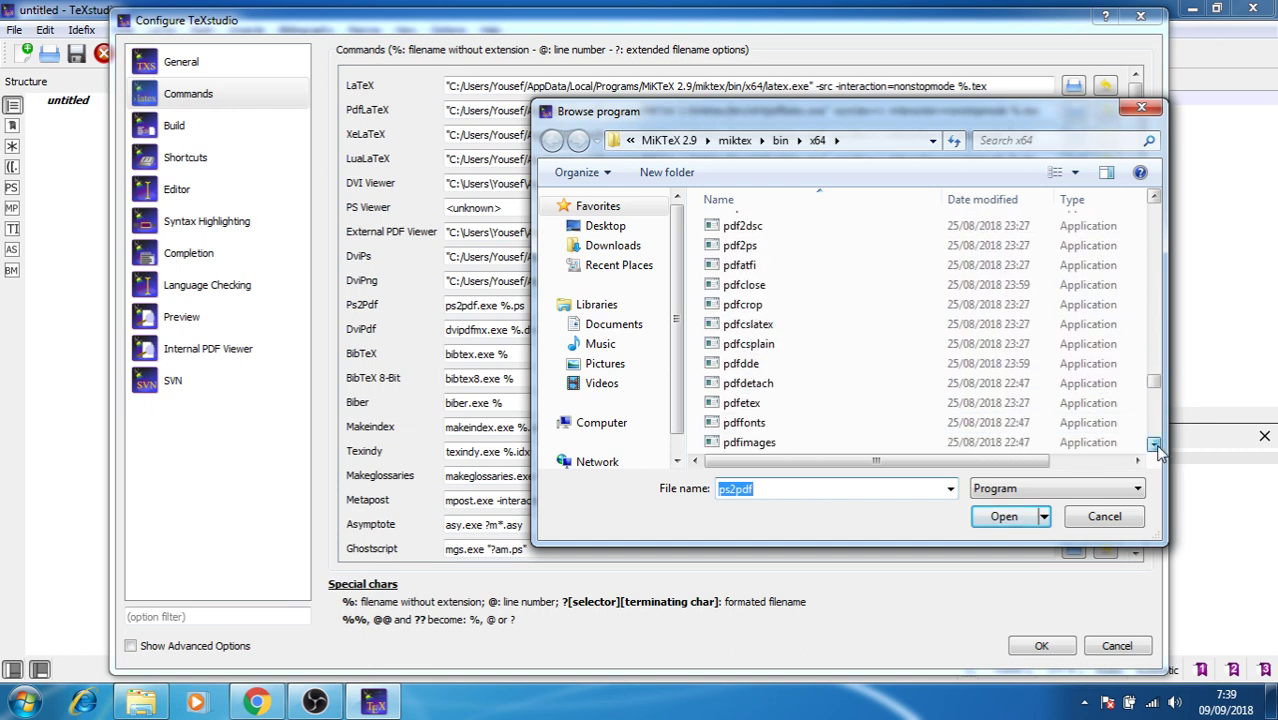
{"action": "left_click_drag", "start_coordinate": [1156, 447], "coordinate": [1156, 447]}
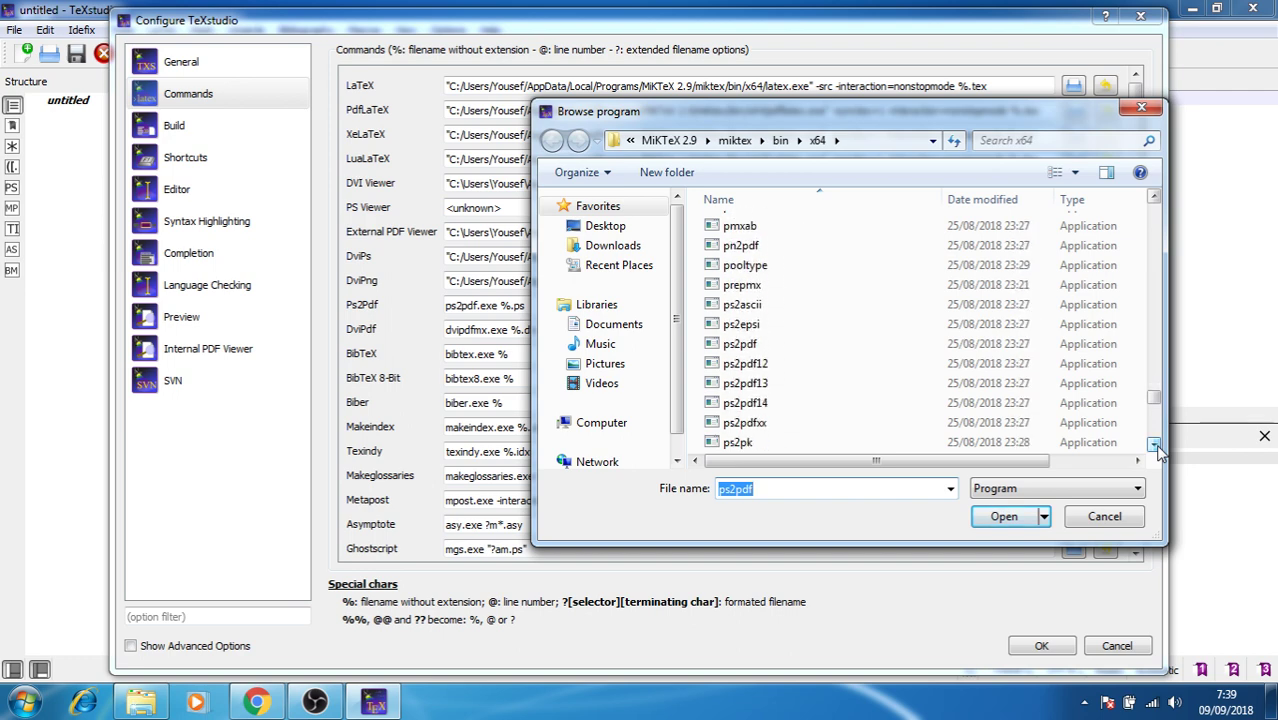
{"action": "left_click", "coordinate": [752, 346]}
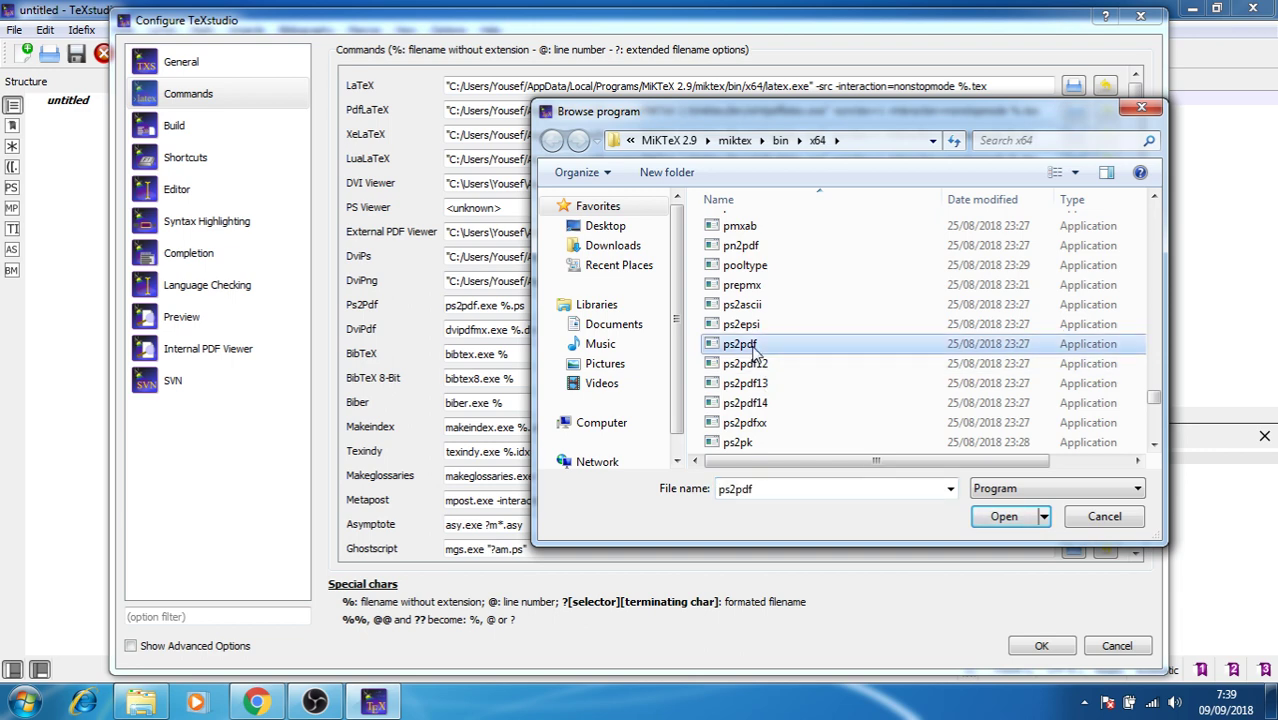
{"action": "left_click", "coordinate": [1004, 517]}
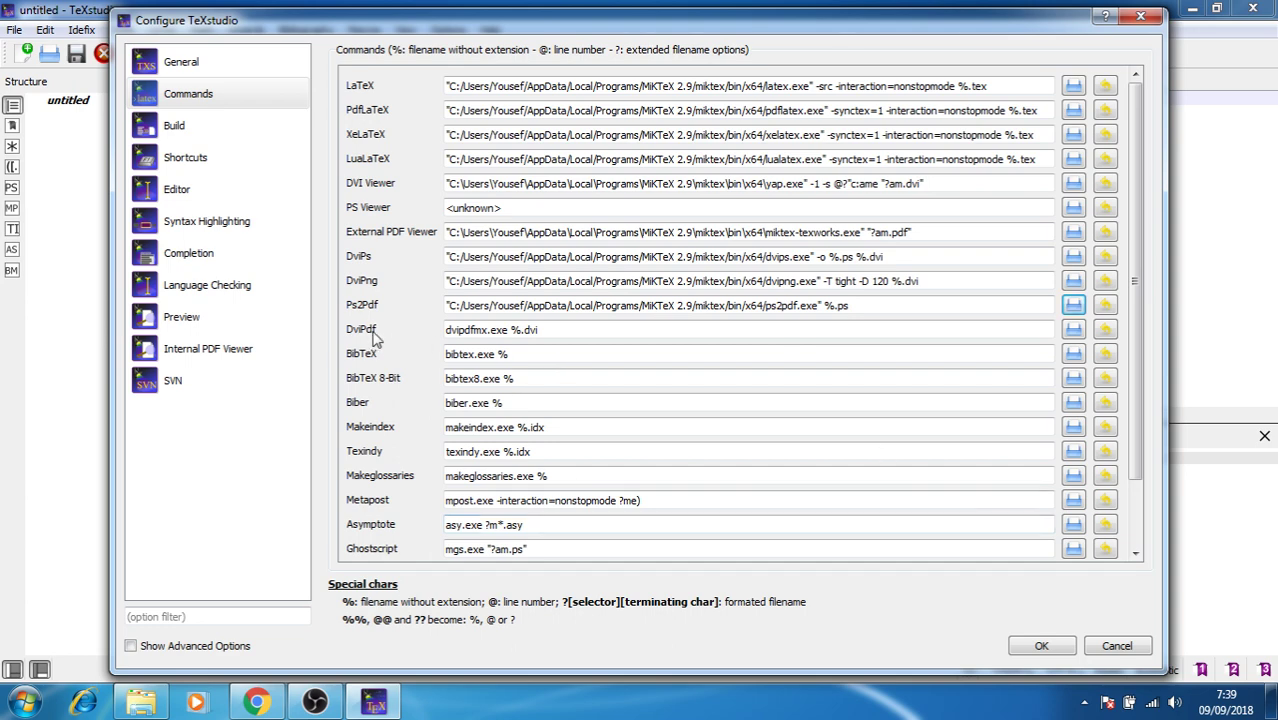
Point the DviPdf command to the dvipdfm program in MiKTeX 2.9/miktex/bin/x64.
{"action": "left_click", "coordinate": [1073, 329]}
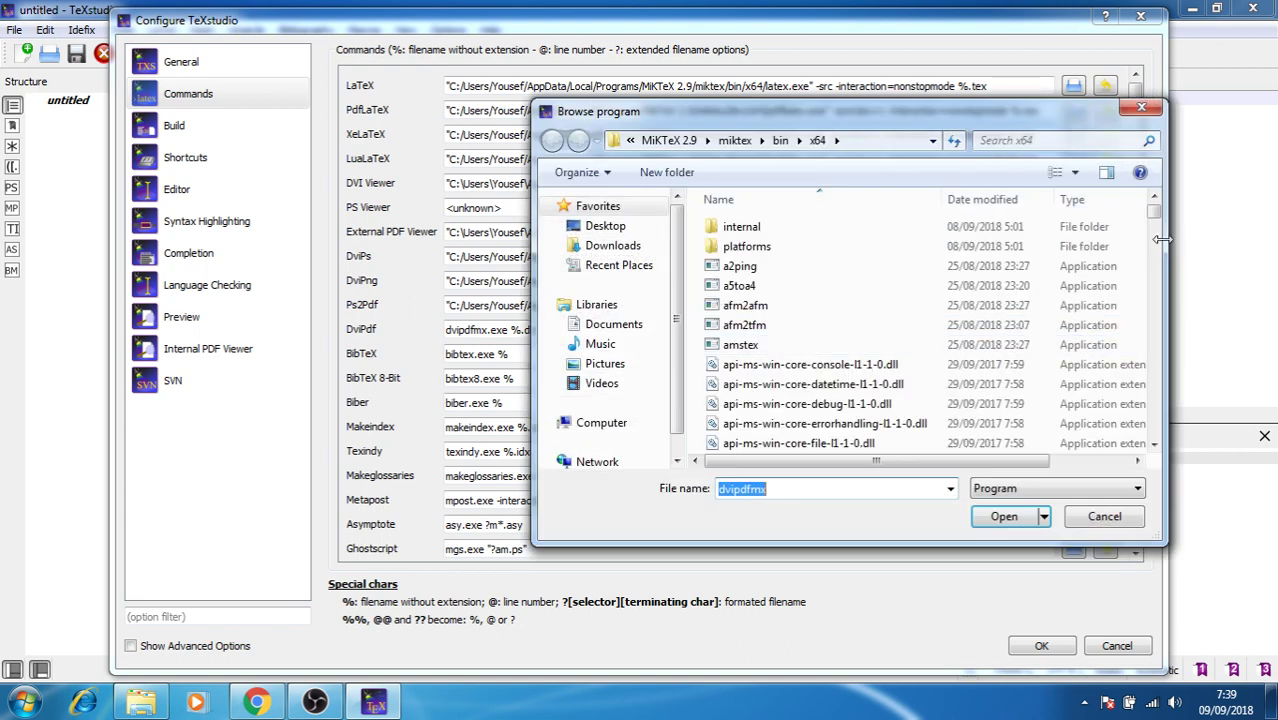
{"action": "left_click_drag", "start_coordinate": [1157, 219], "coordinate": [1161, 259]}
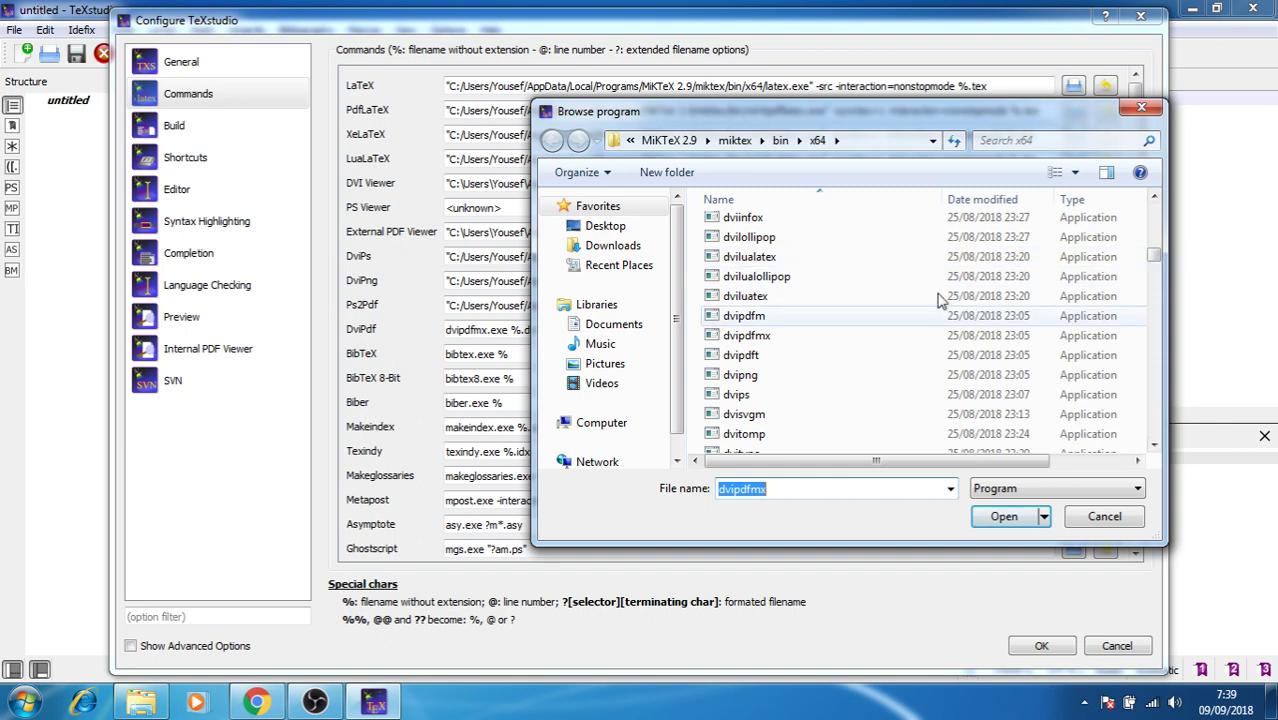
{"action": "left_click", "coordinate": [746, 360]}
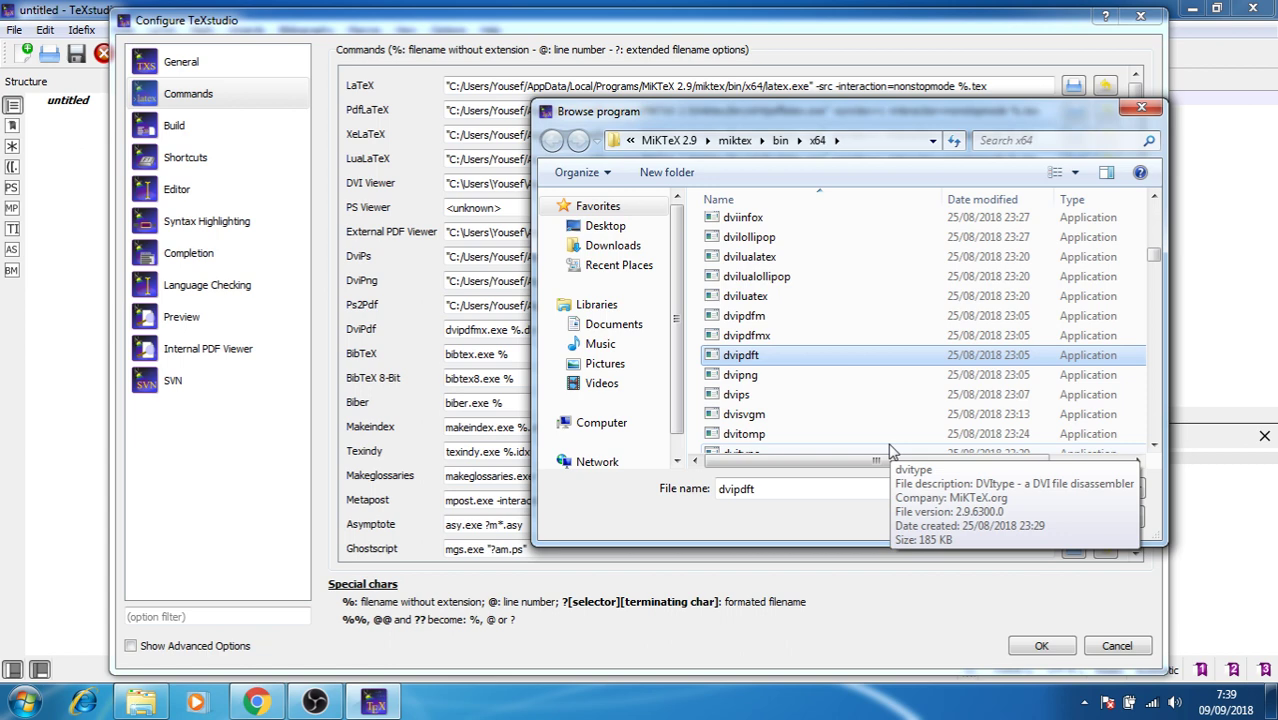
{"action": "left_click_drag", "start_coordinate": [837, 120], "coordinate": [912, 103]}
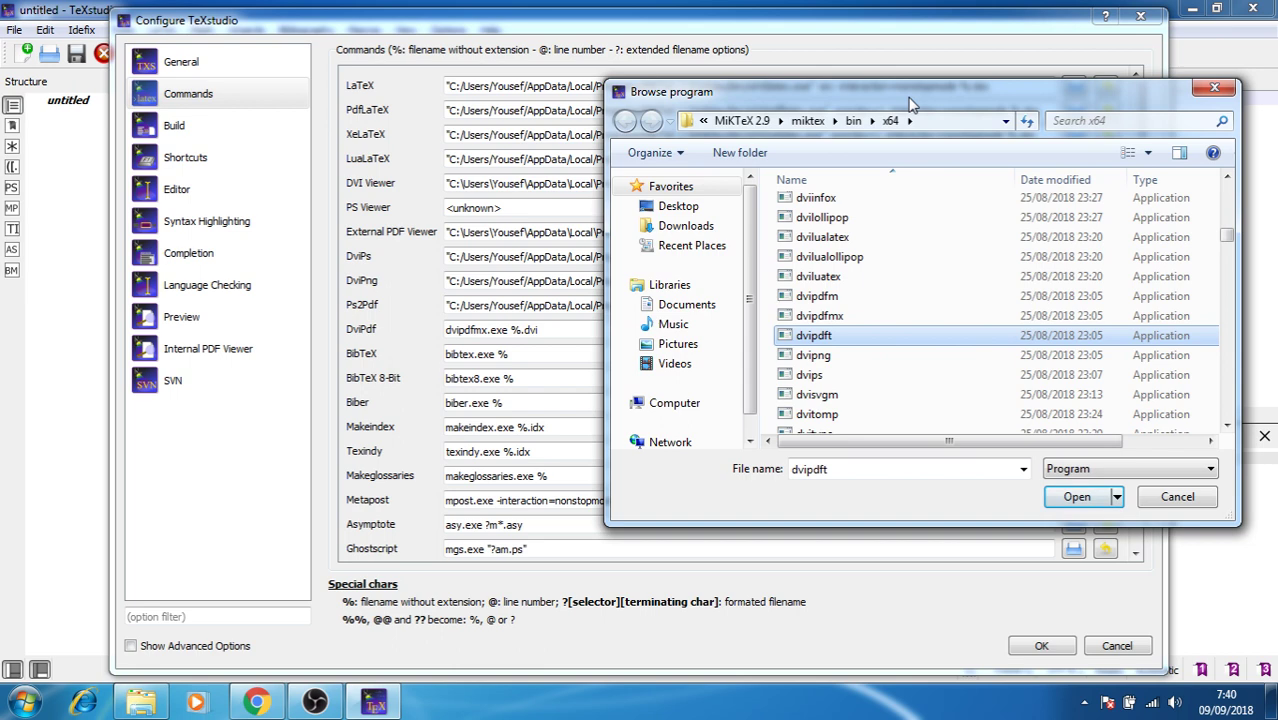
{"action": "left_click", "coordinate": [834, 298]}
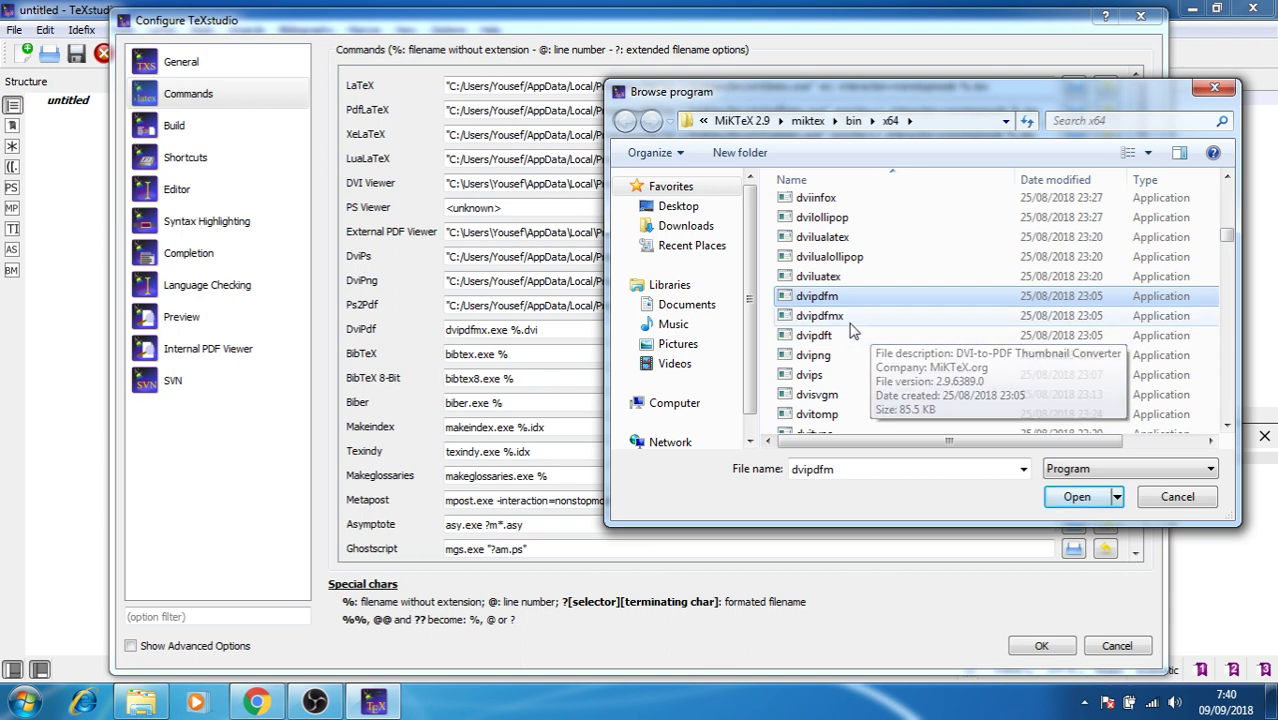
{"action": "left_click", "coordinate": [836, 338]}
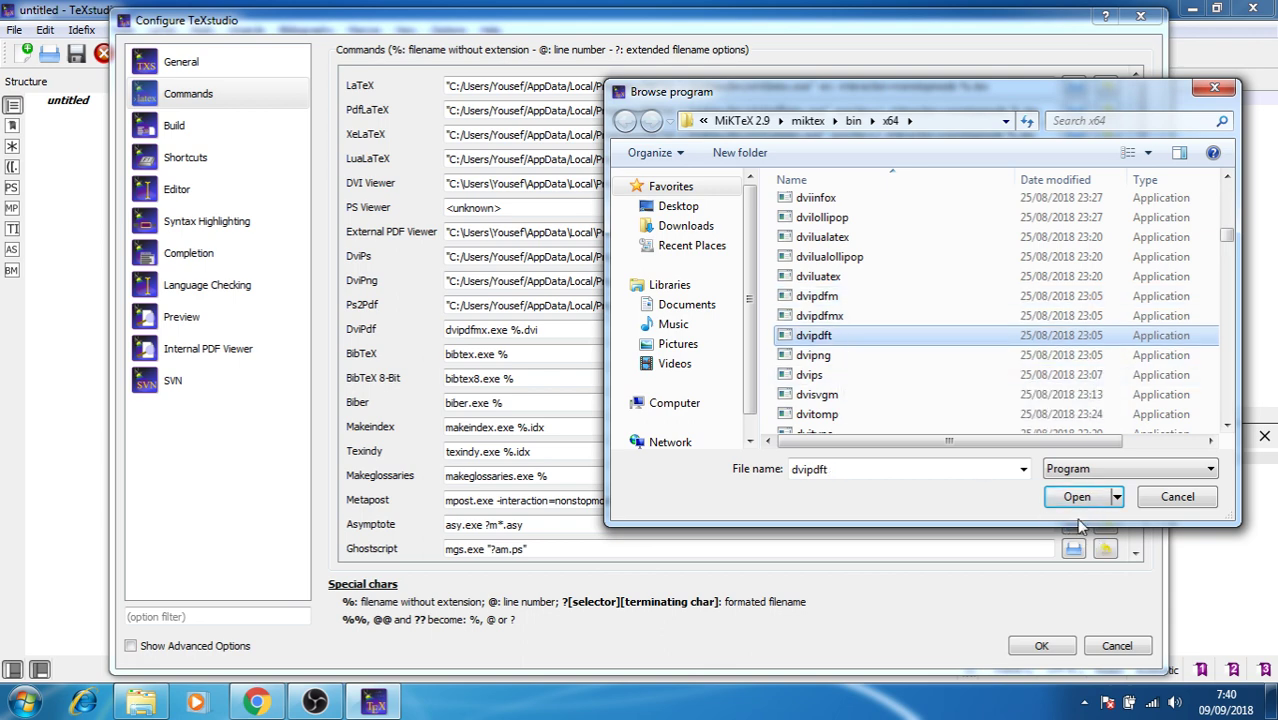
{"action": "left_click", "coordinate": [832, 296]}
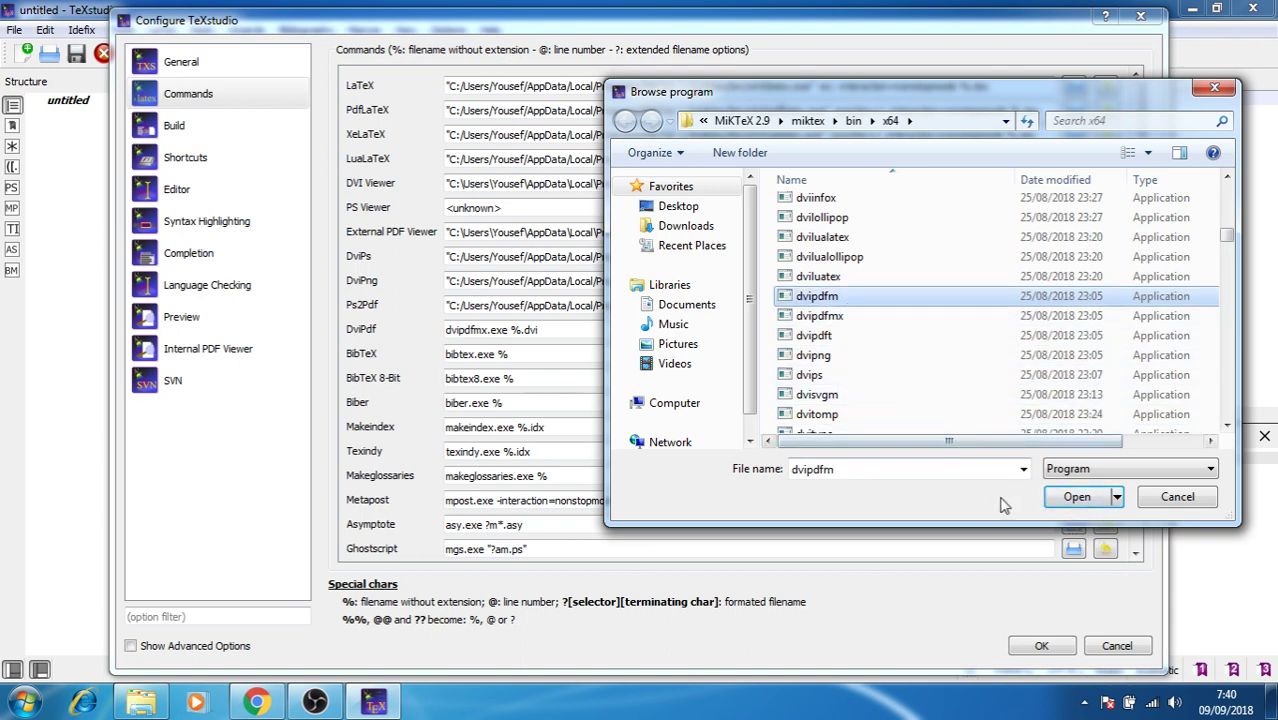
{"action": "left_click", "coordinate": [1066, 498]}
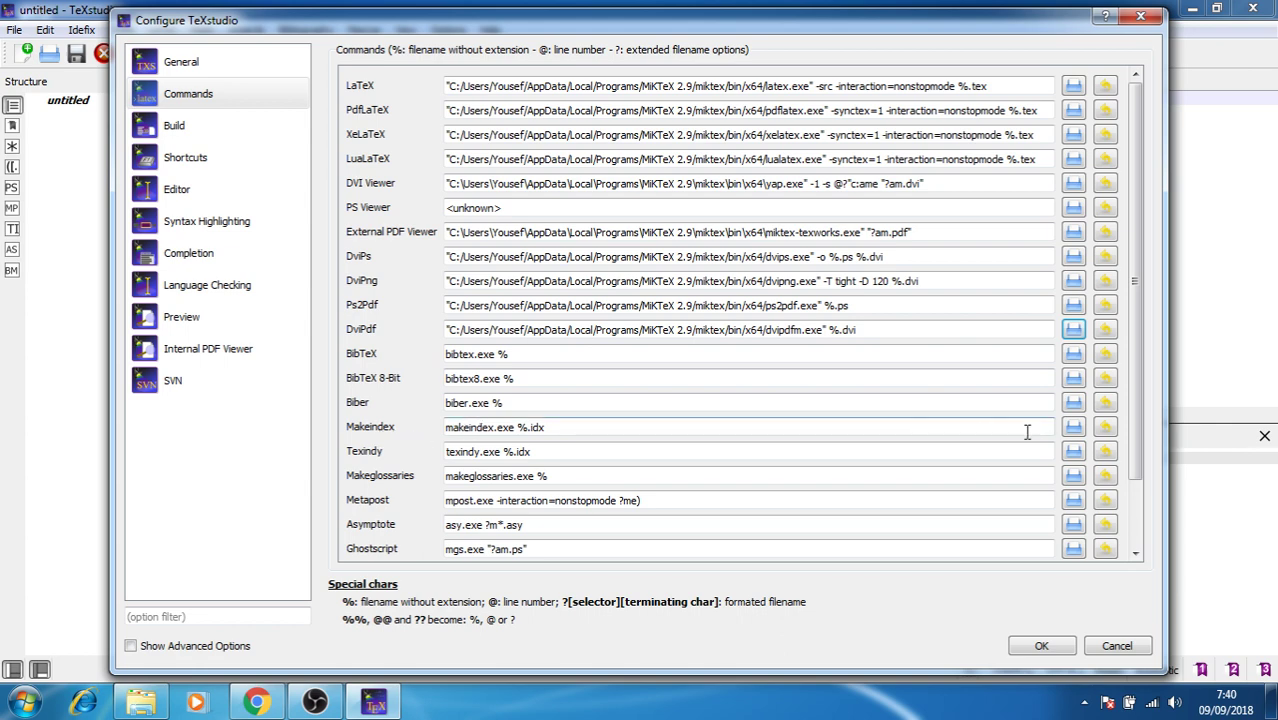
Point the Makeindex command to the makeindex program in MiKTeX 2.9/miktex/bin/x64.
{"action": "left_click", "coordinate": [1074, 428]}
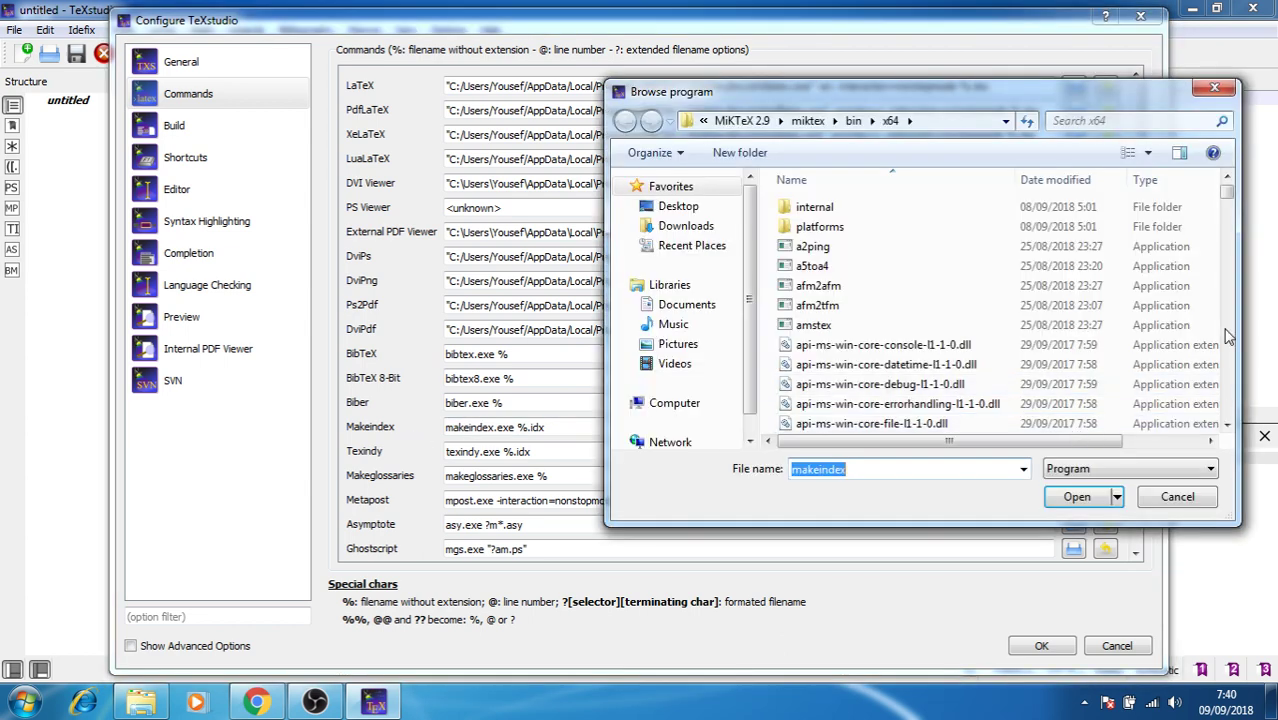
{"action": "left_click_drag", "start_coordinate": [1228, 193], "coordinate": [1236, 282]}
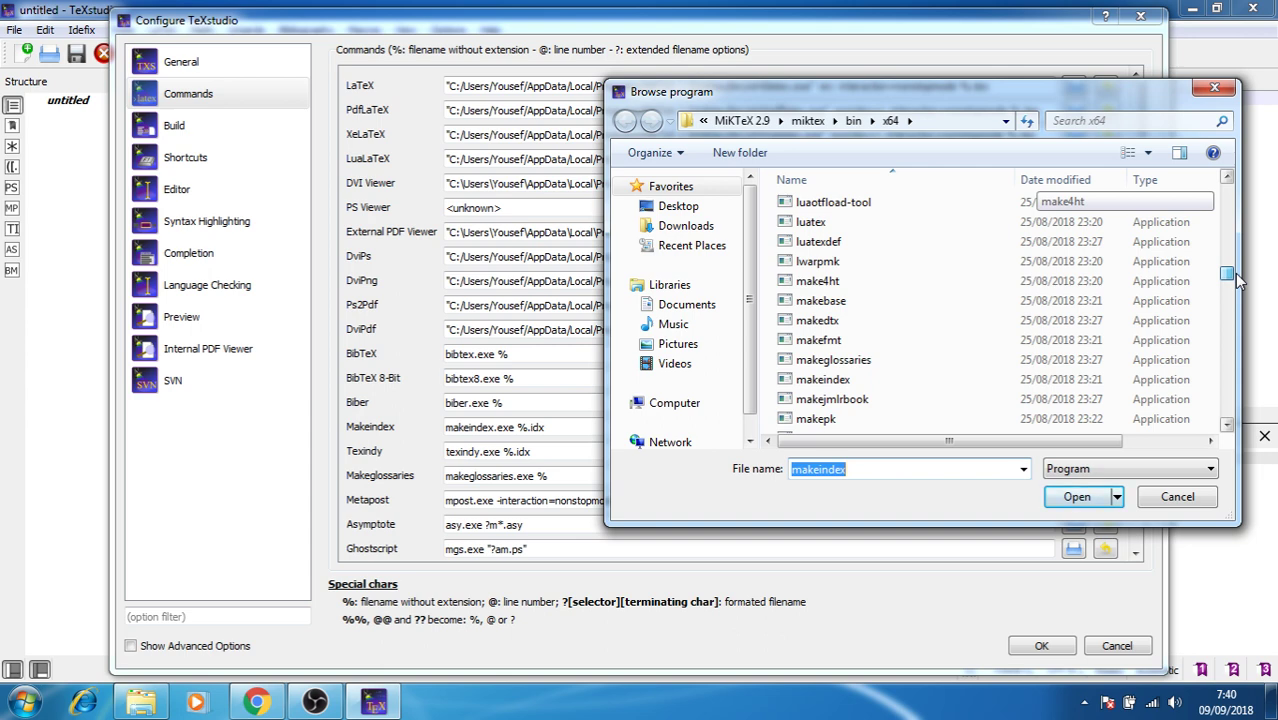
{"action": "left_click", "coordinate": [830, 383]}
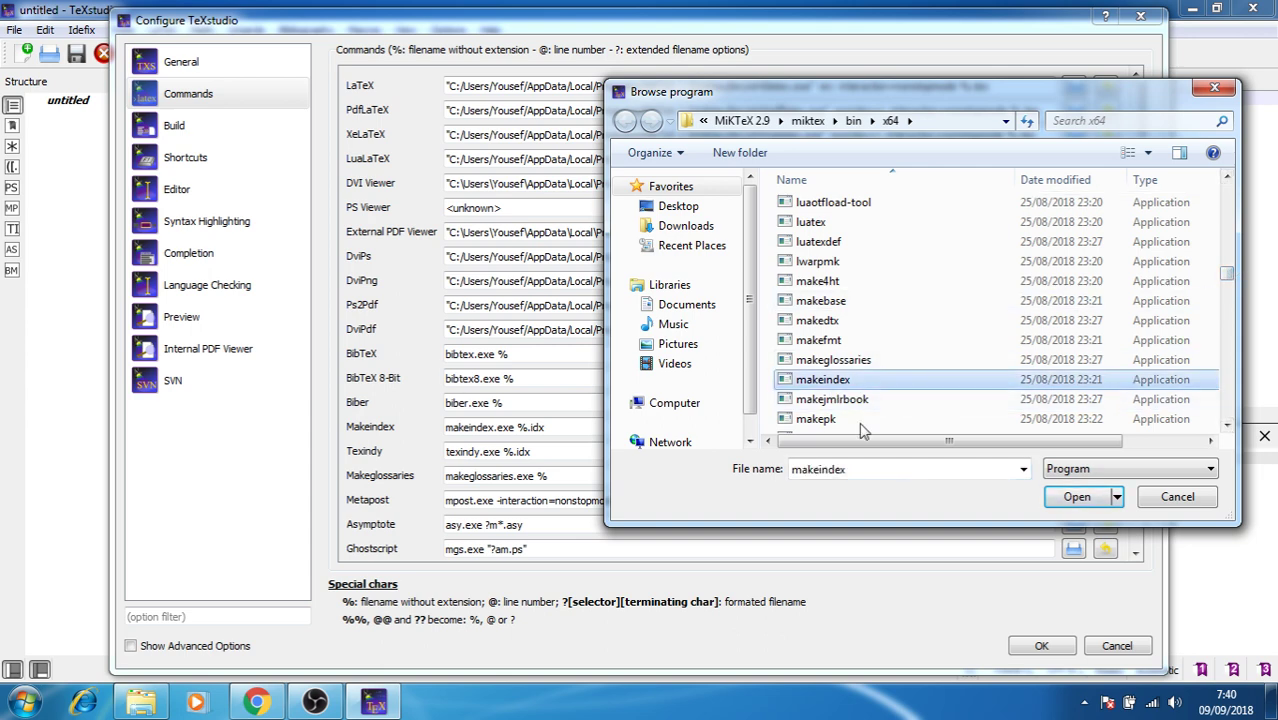
{"action": "left_click", "coordinate": [1077, 497]}
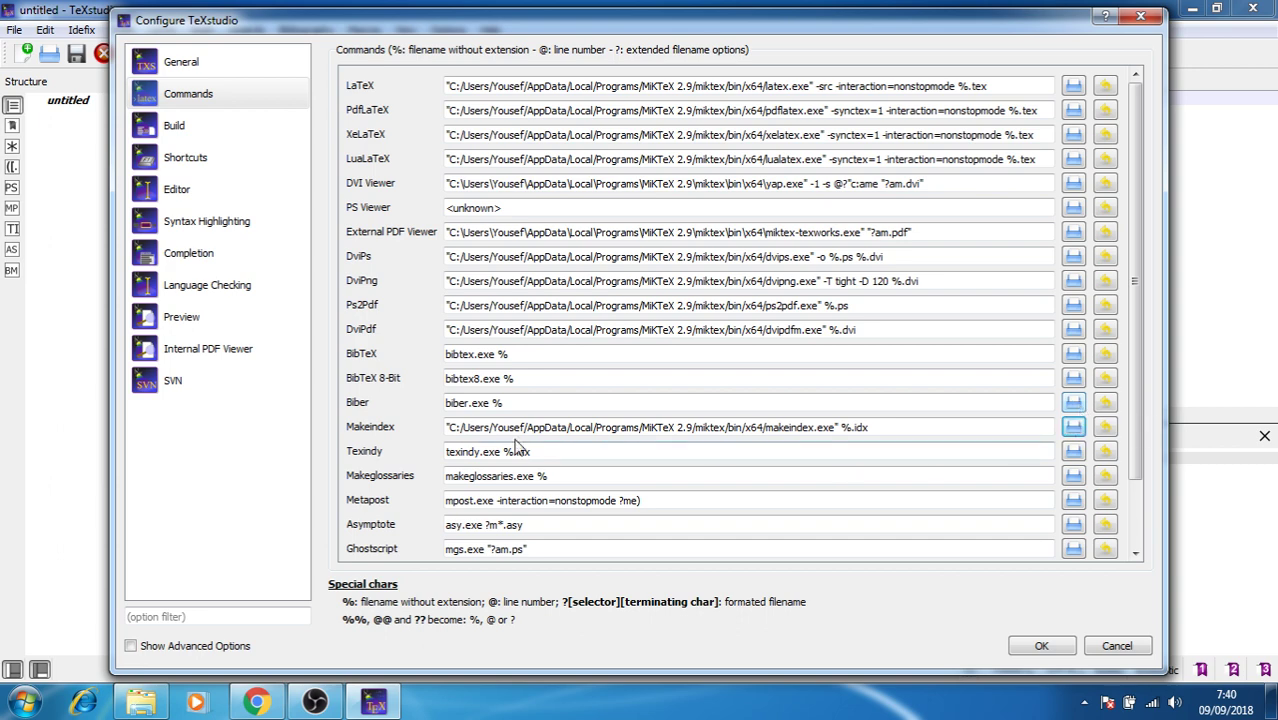
Point the Texindy command to the texindy program in MiKTeX 2.9/miktex/bin/x64.
{"action": "left_click", "coordinate": [1074, 452]}
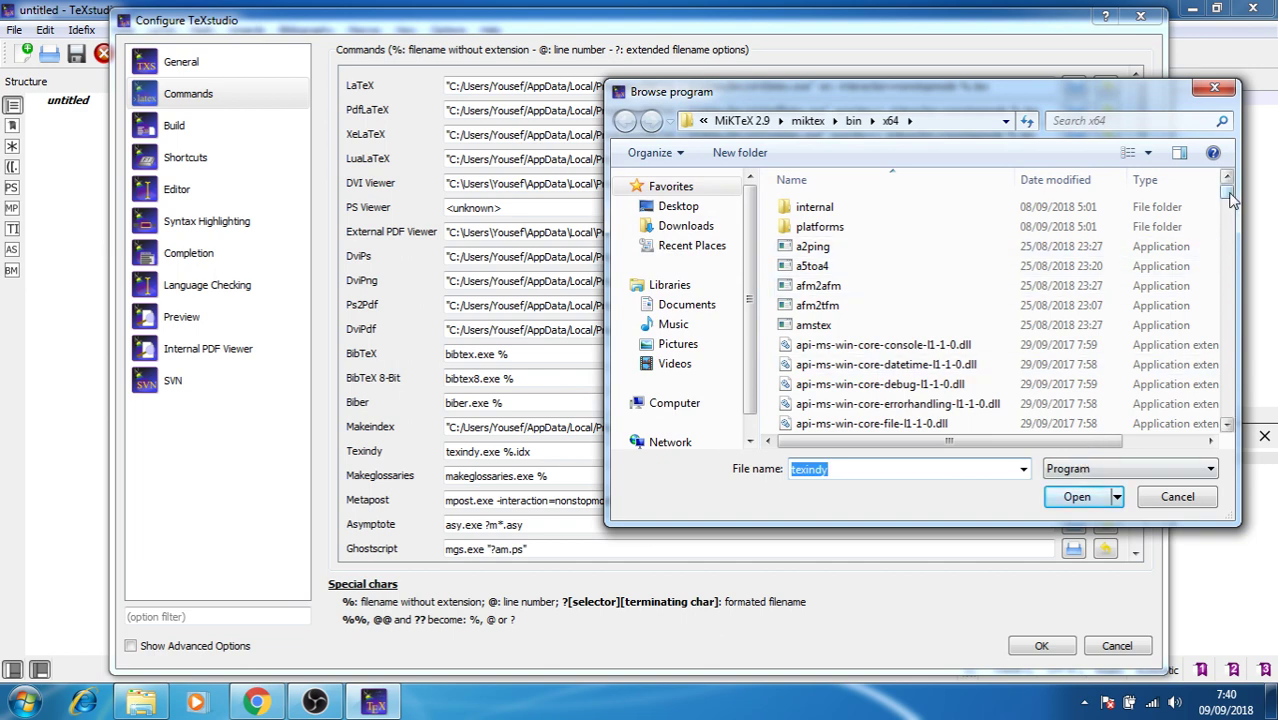
{"action": "left_click_drag", "start_coordinate": [1232, 200], "coordinate": [1236, 395]}
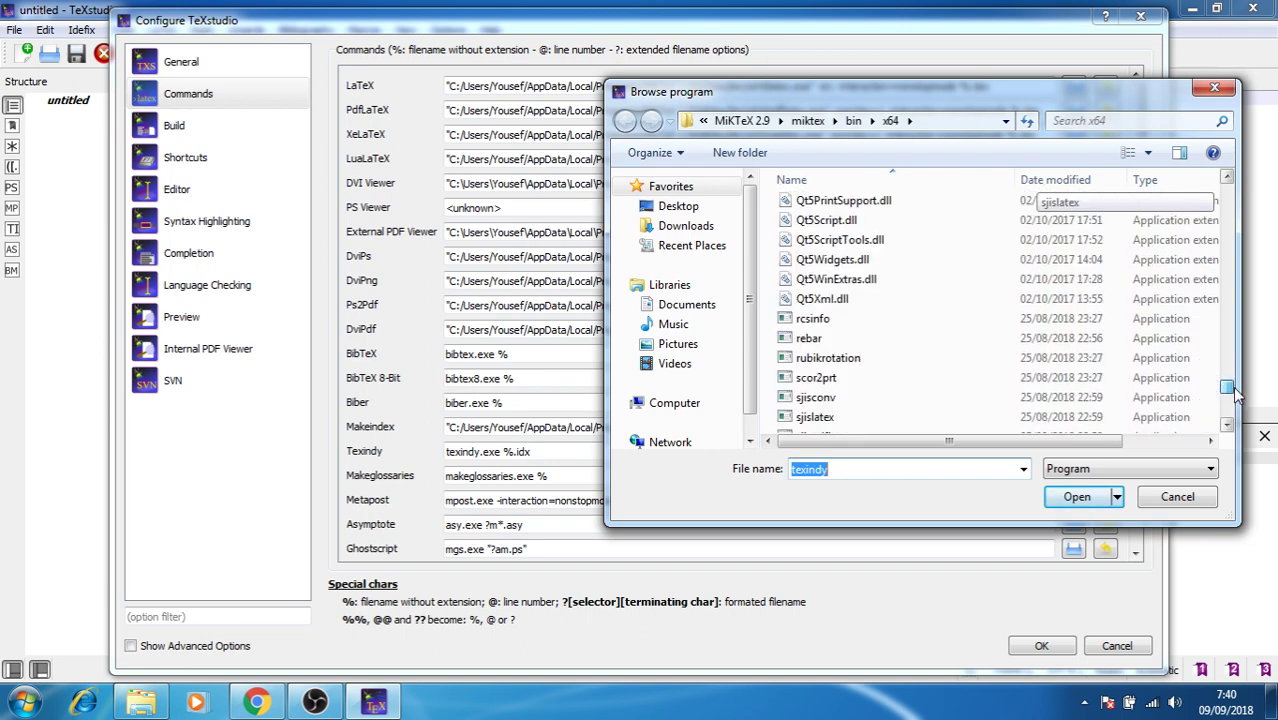
{"action": "left_click", "coordinate": [1227, 424]}
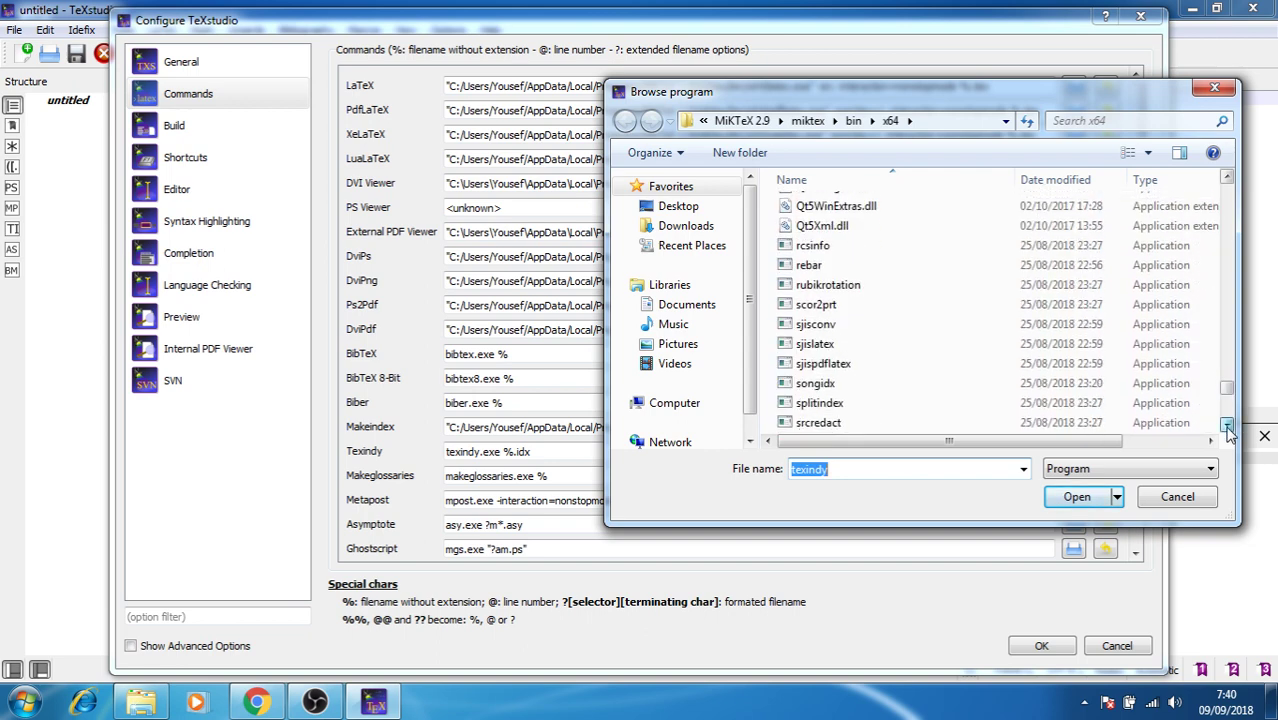
{"action": "left_click", "coordinate": [1227, 424]}
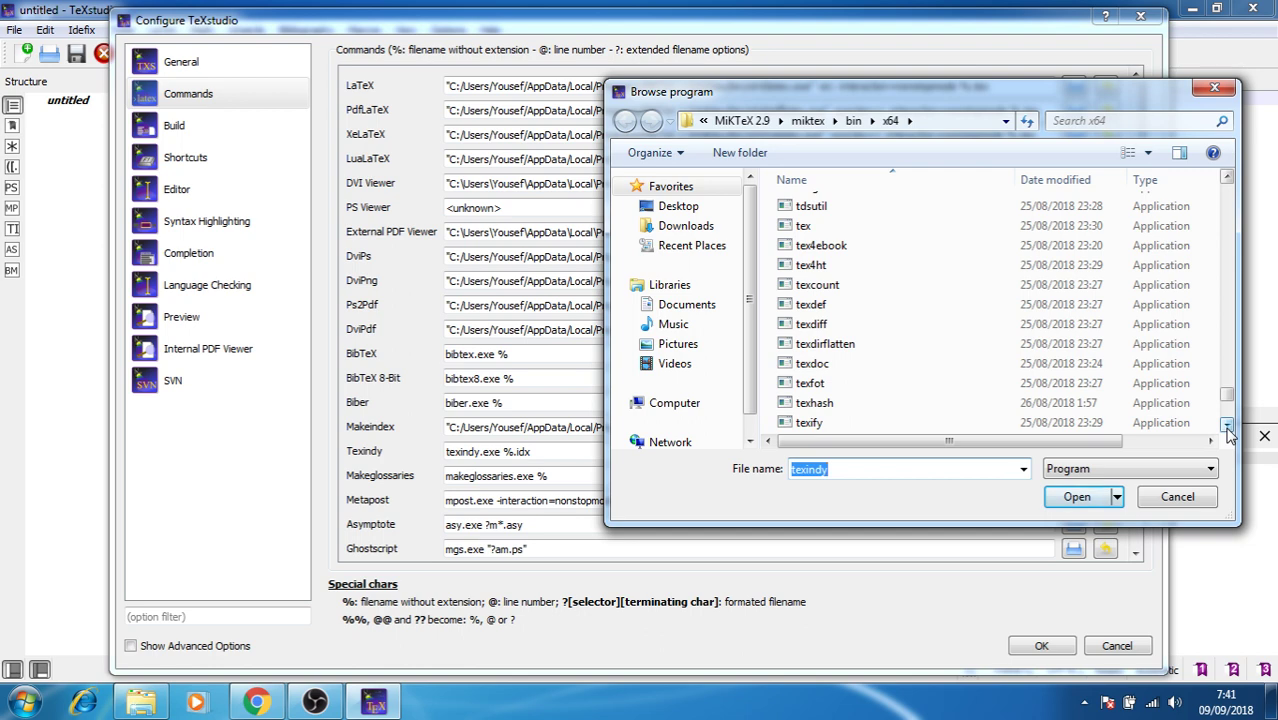
{"action": "left_click", "coordinate": [1227, 424]}
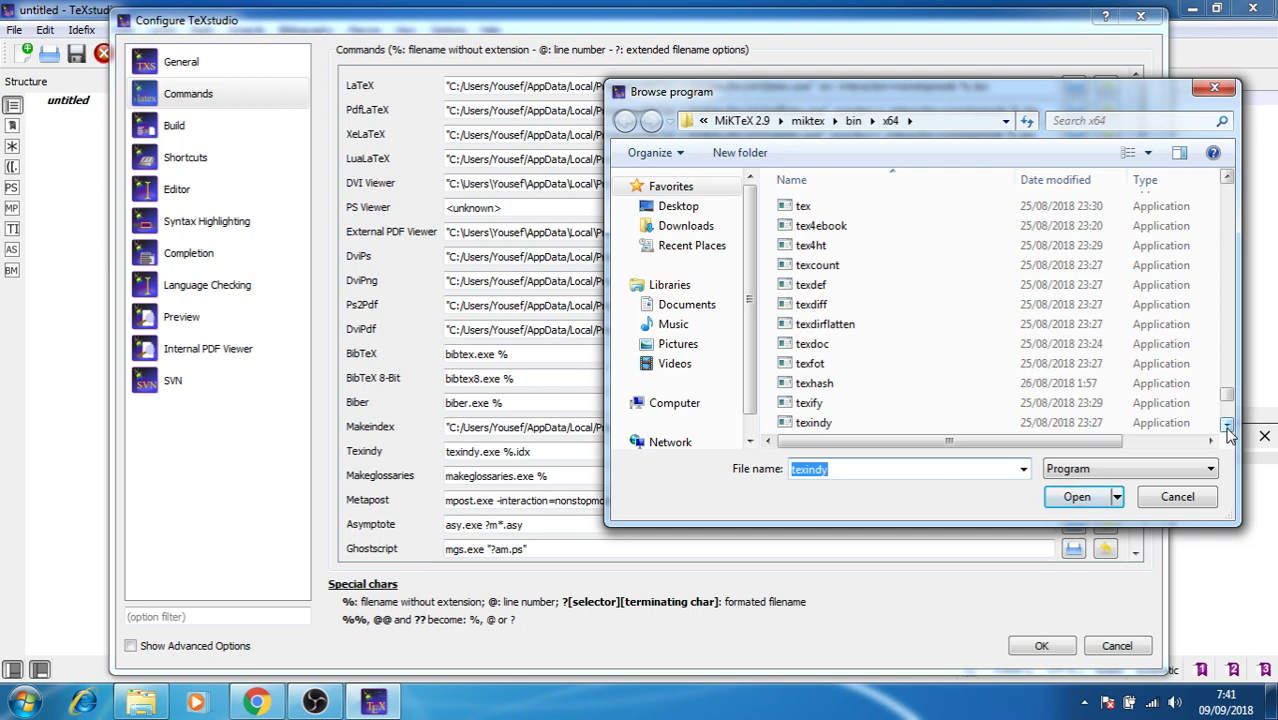
{"action": "left_click", "coordinate": [860, 425]}
{"action": "left_click", "coordinate": [1079, 500]}
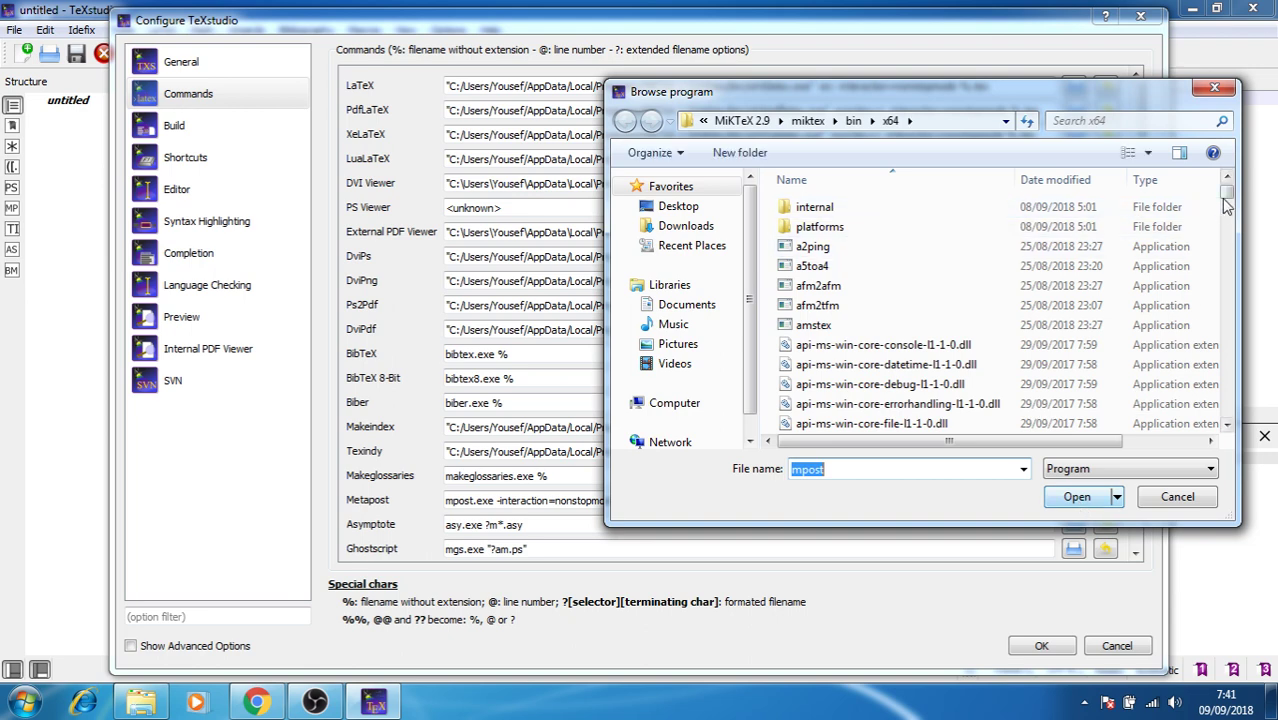
Look for the mpost program for the Metapost command in MiKTeX 2.9/miktex/bin/x64, then cancel the program selection.
{"action": "left_click_drag", "start_coordinate": [1227, 192], "coordinate": [1230, 278]}
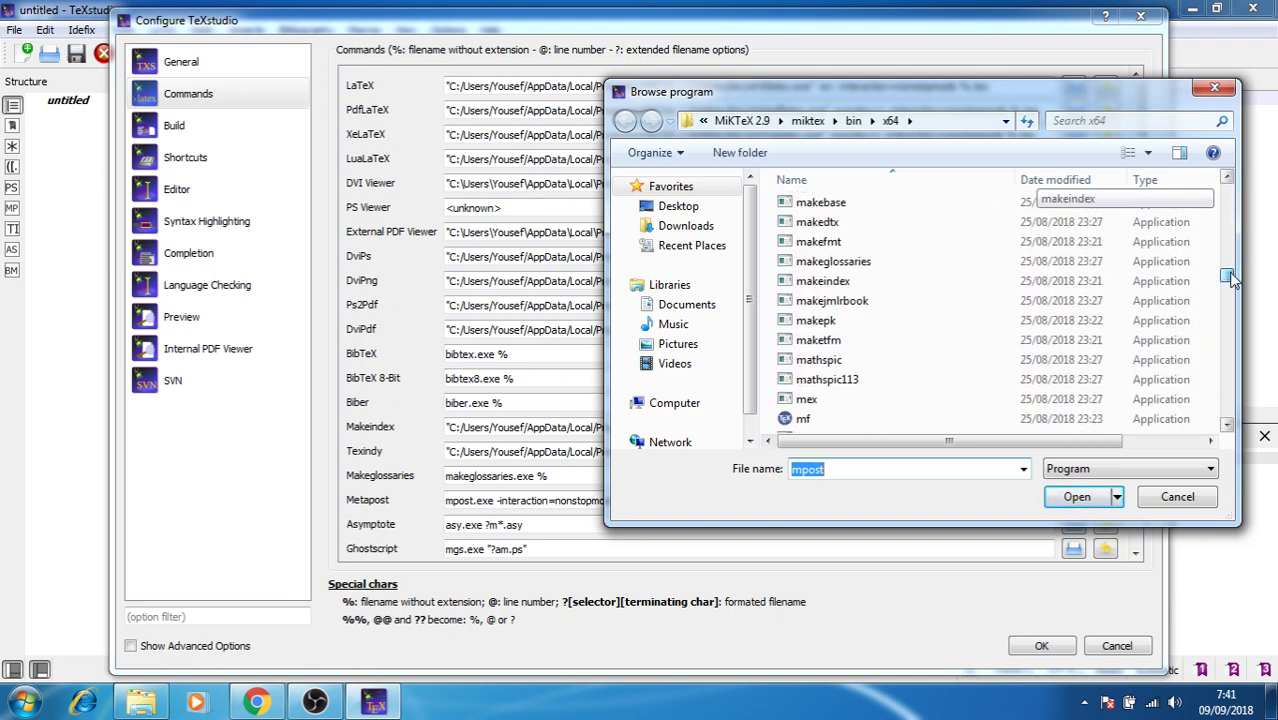
{"action": "left_click", "coordinate": [1227, 424]}
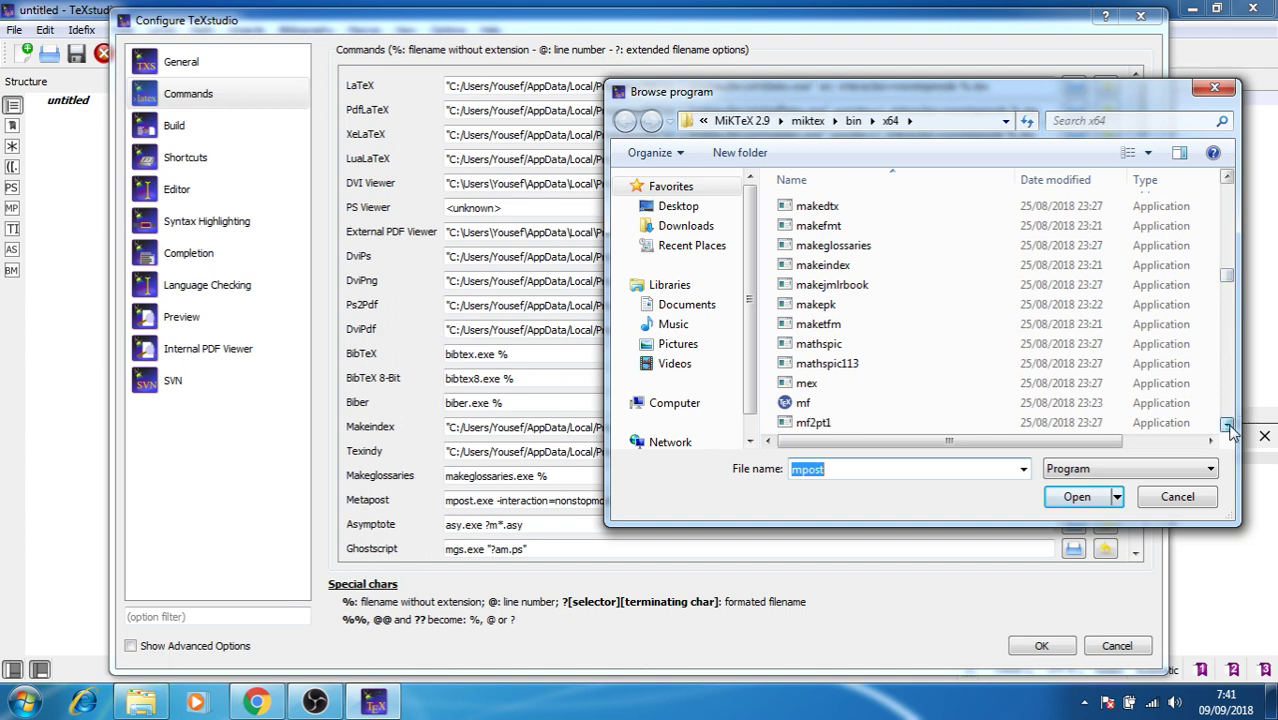
{"action": "left_click", "coordinate": [1227, 424]}
{"action": "left_click", "coordinate": [1227, 424]}
{"action": "left_click", "coordinate": [1227, 424]}
{"action": "left_click", "coordinate": [1227, 424]}
{"action": "left_click", "coordinate": [1227, 424]}
{"action": "left_click", "coordinate": [1227, 424]}
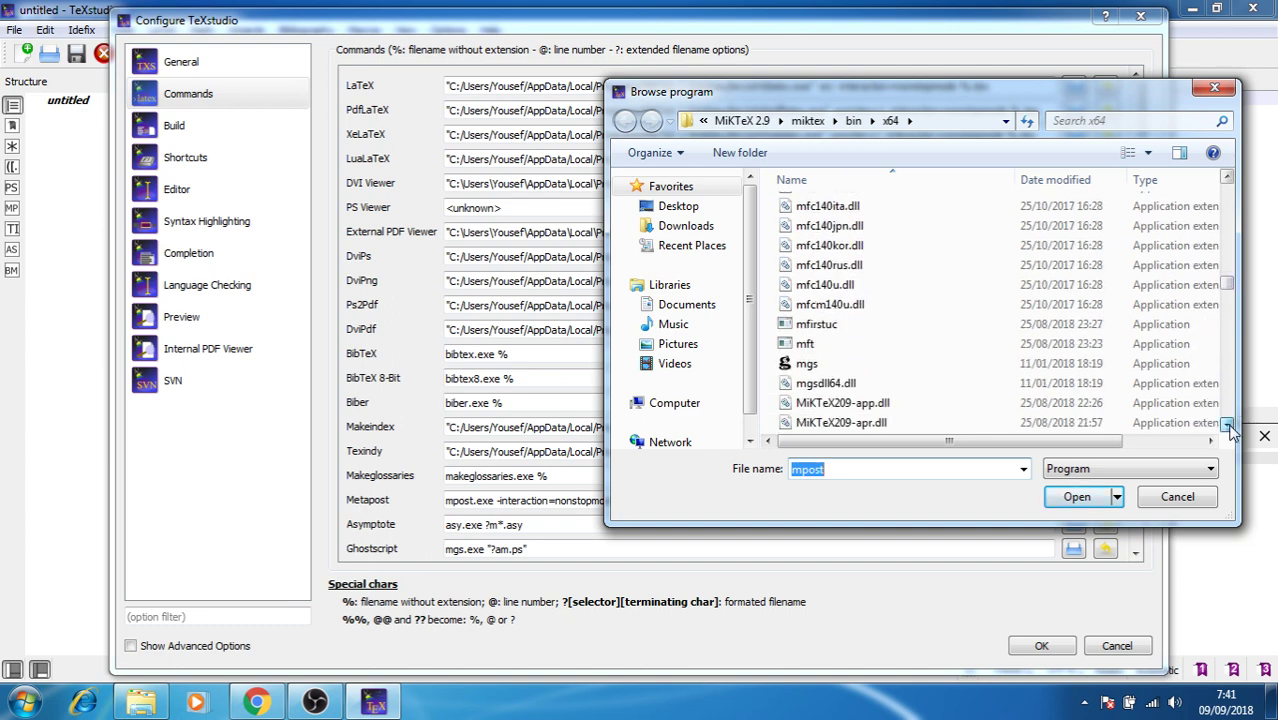
{"action": "left_click", "coordinate": [1227, 424]}
{"action": "left_click", "coordinate": [1227, 424]}
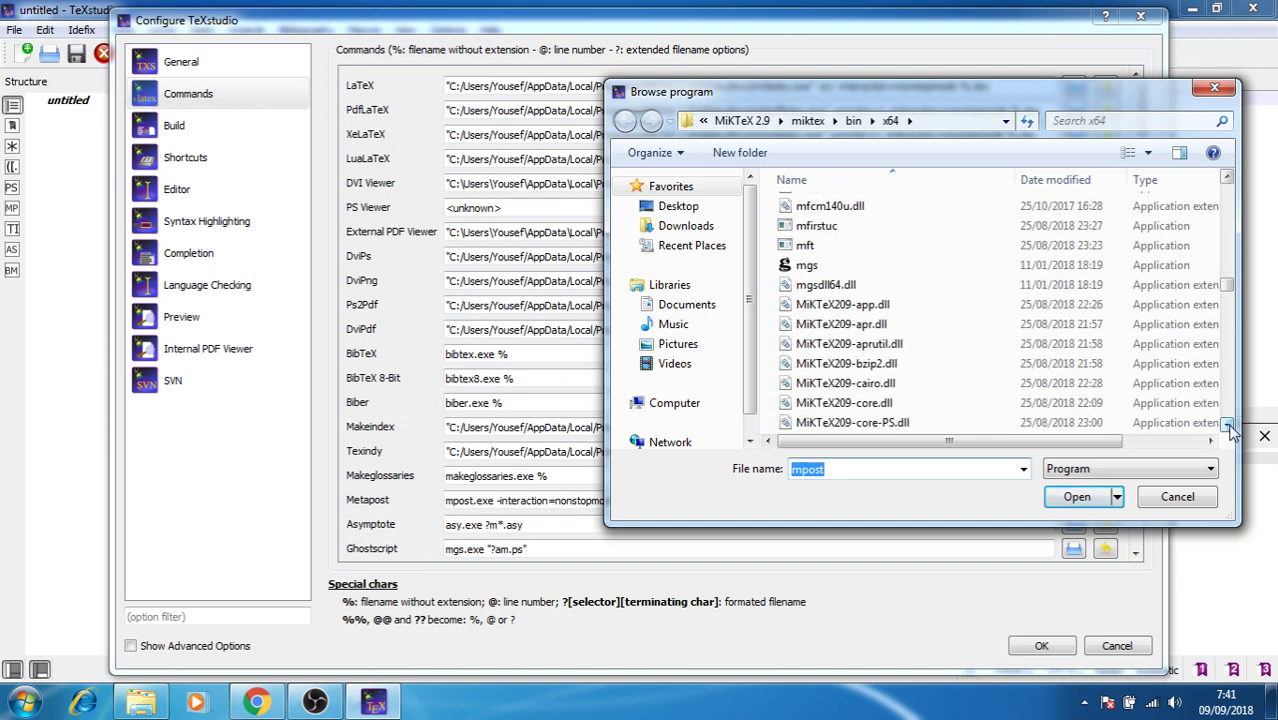
{"action": "left_click", "coordinate": [1228, 178]}
{"action": "left_click", "coordinate": [1228, 178]}
{"action": "left_click", "coordinate": [1228, 178]}
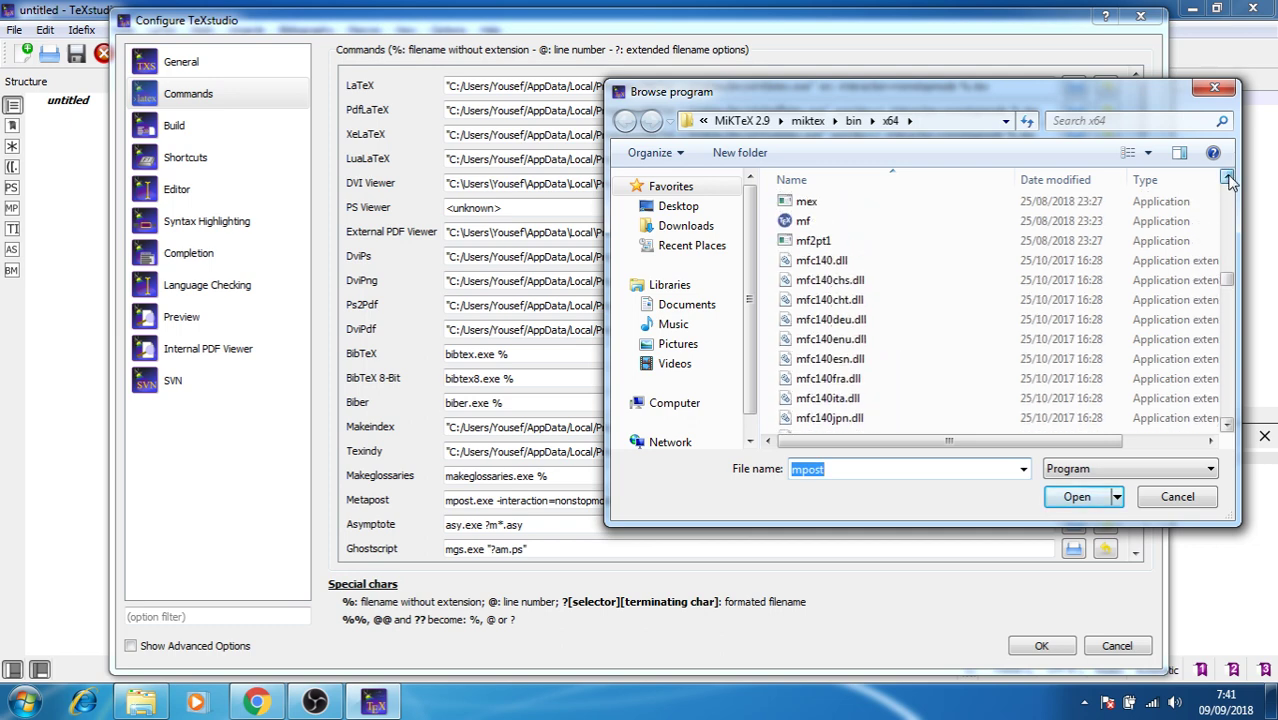
{"action": "left_click", "coordinate": [1228, 178]}
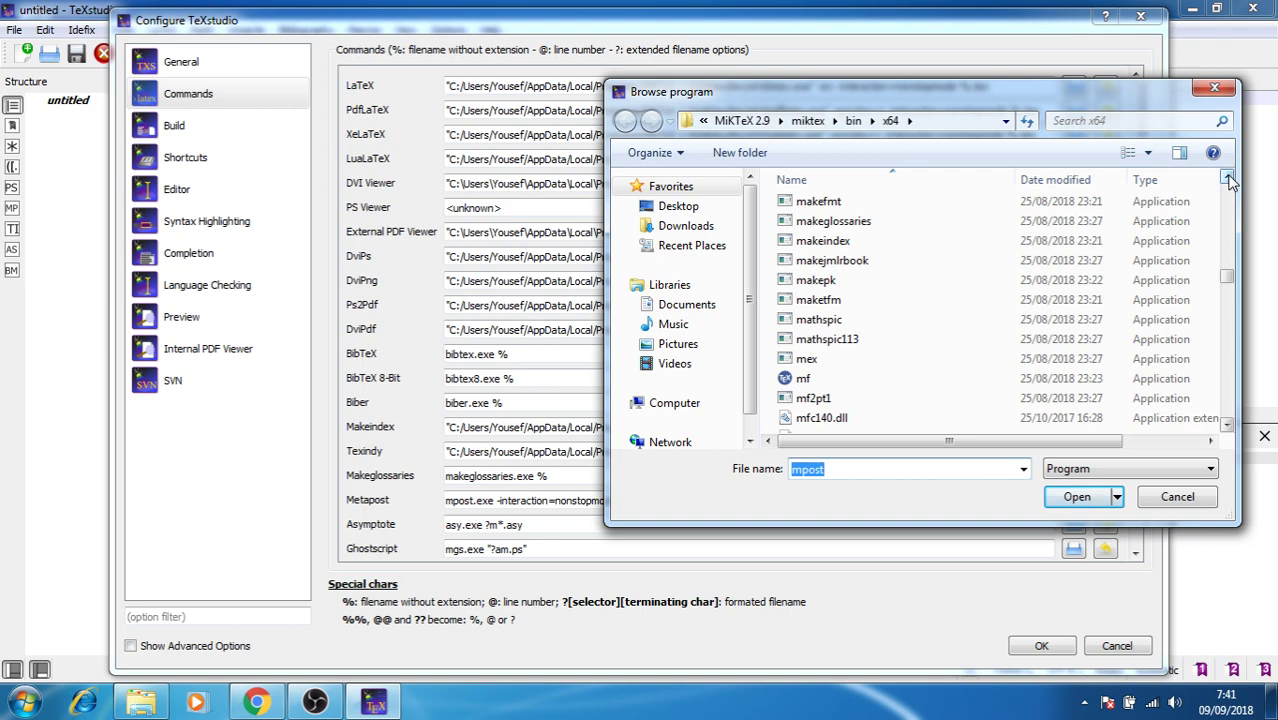
{"action": "left_click", "coordinate": [1228, 178]}
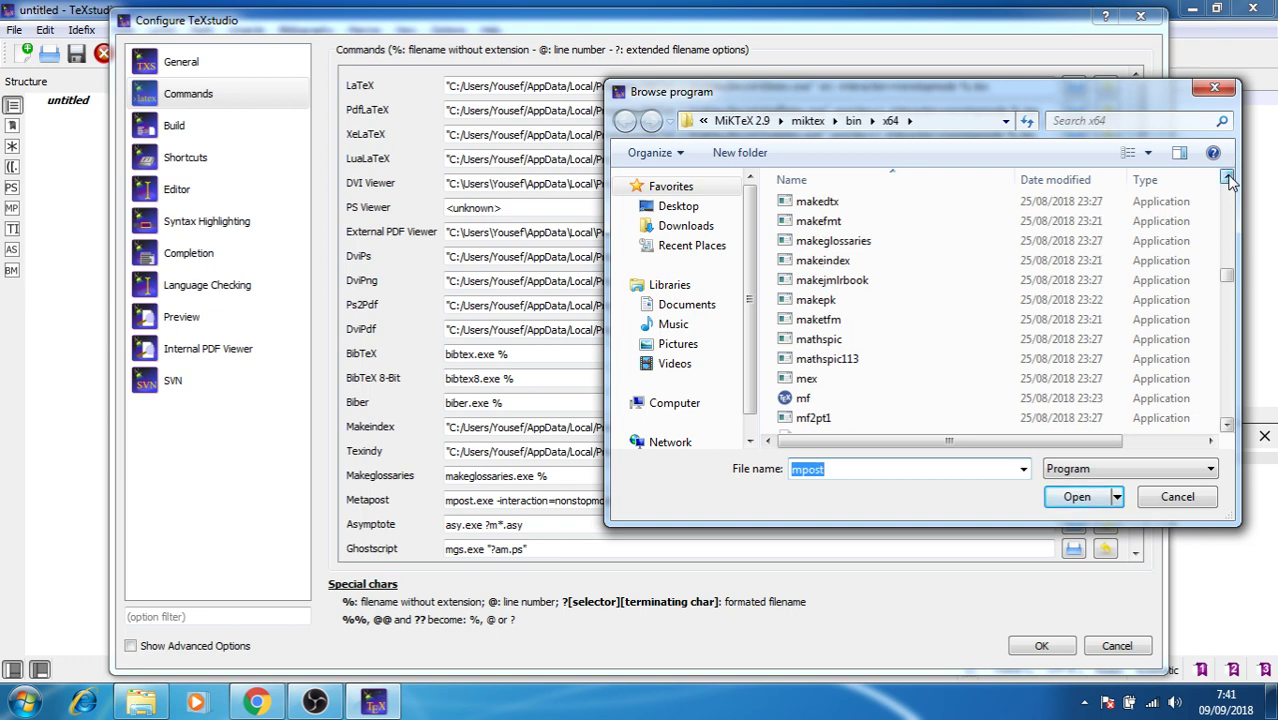
{"action": "left_click", "coordinate": [1228, 178]}
{"action": "left_click", "coordinate": [1228, 178]}
{"action": "left_click", "coordinate": [1228, 178]}
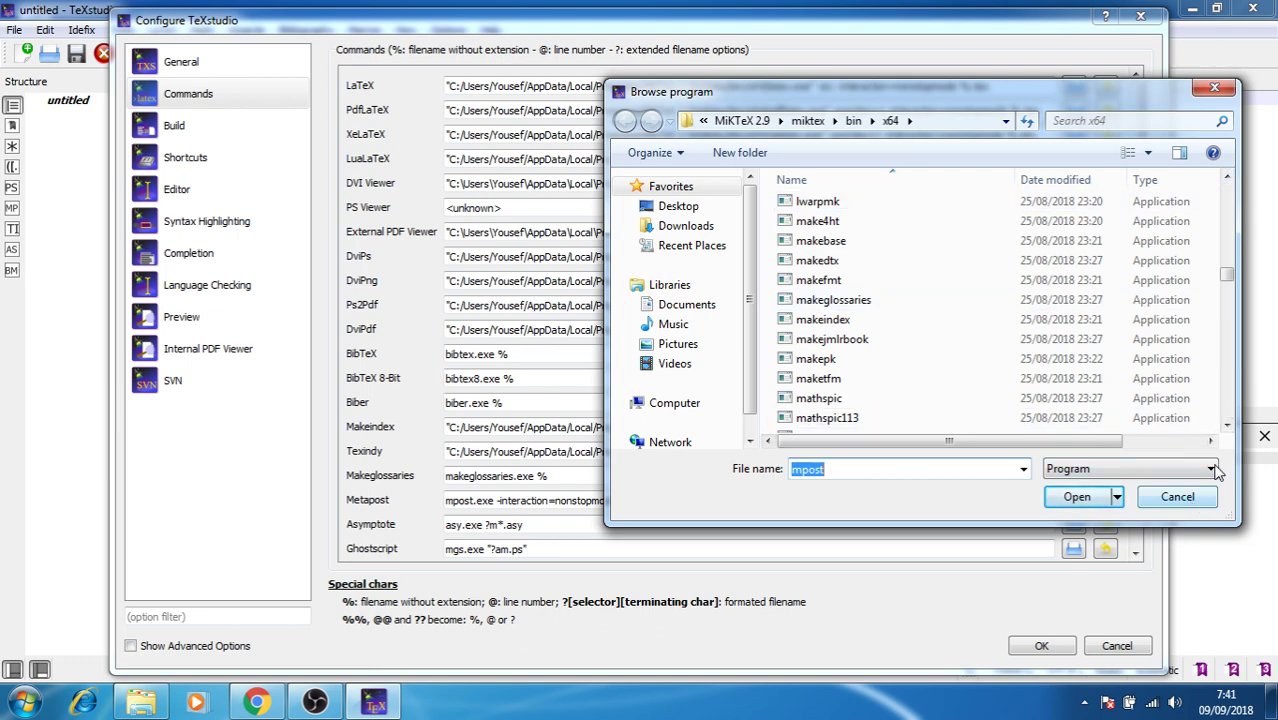
{"action": "left_click", "coordinate": [1228, 426]}
{"action": "left_click", "coordinate": [1228, 426]}
{"action": "left_click", "coordinate": [1228, 426]}
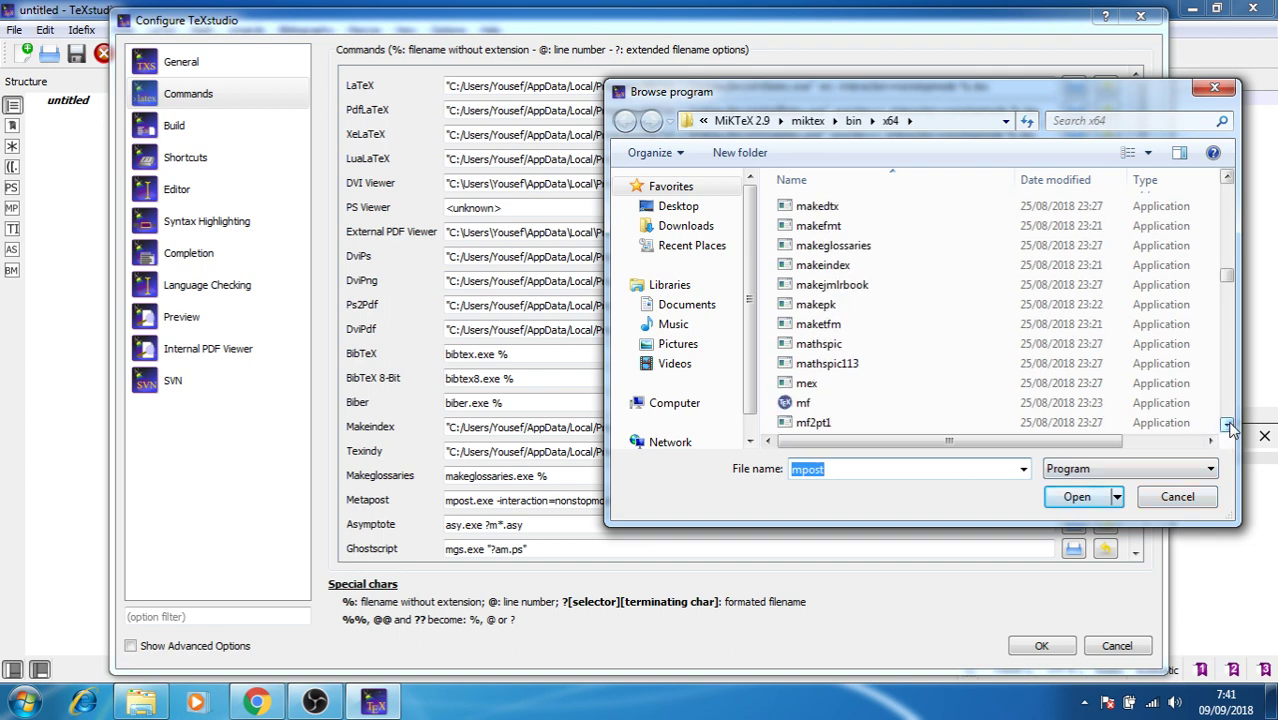
{"action": "left_click", "coordinate": [1177, 498]}
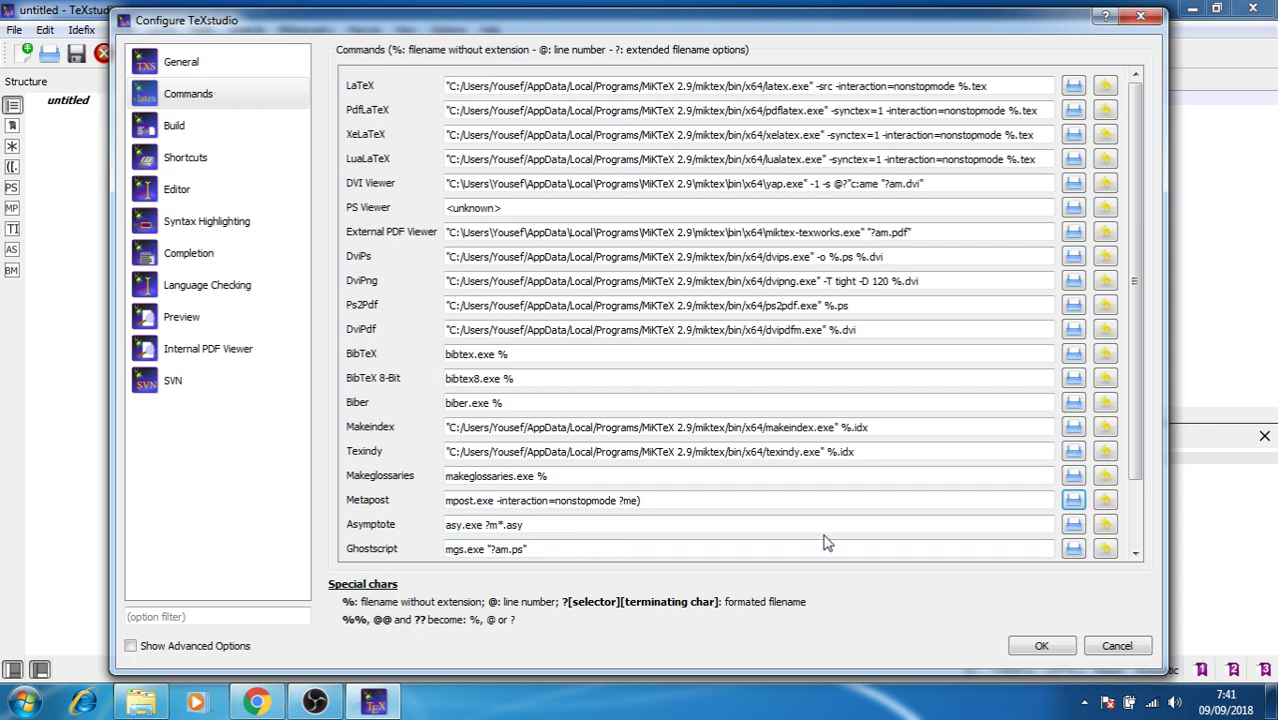
{"action": "left_click", "coordinate": [1074, 526]}
{"action": "left_click", "coordinate": [1076, 527]}
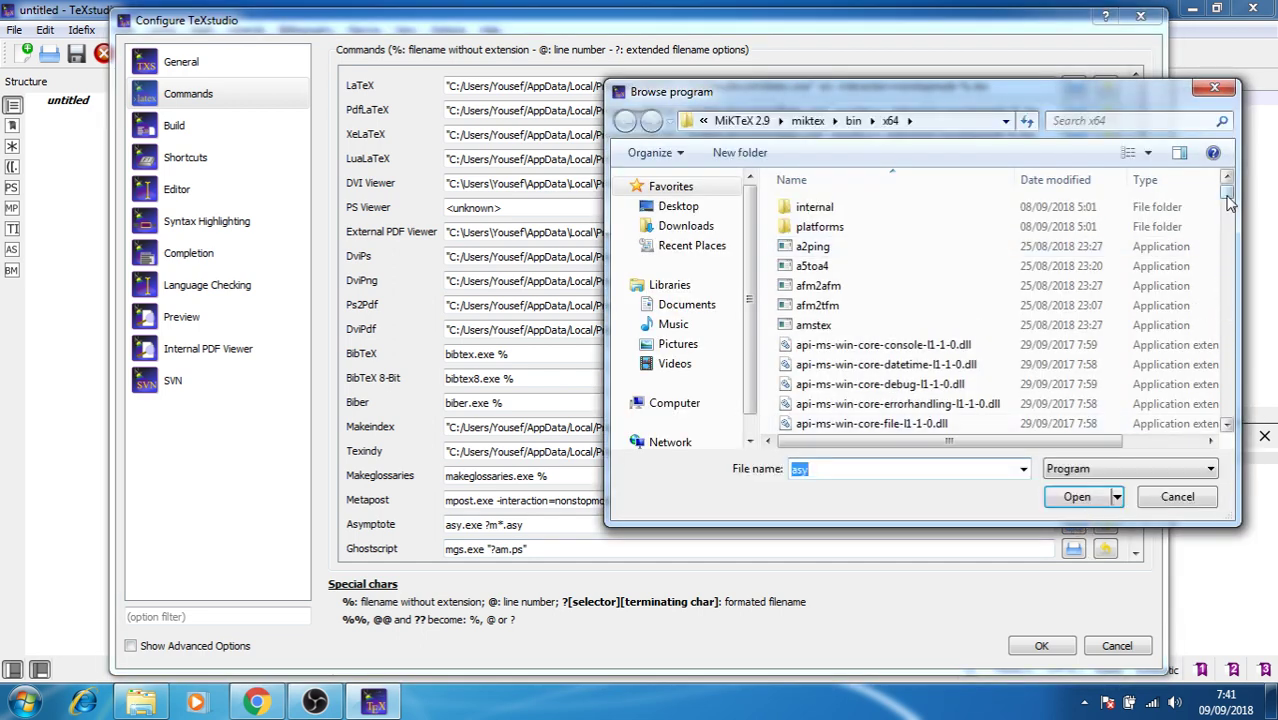
{"action": "left_click_drag", "start_coordinate": [1228, 194], "coordinate": [1233, 222]}
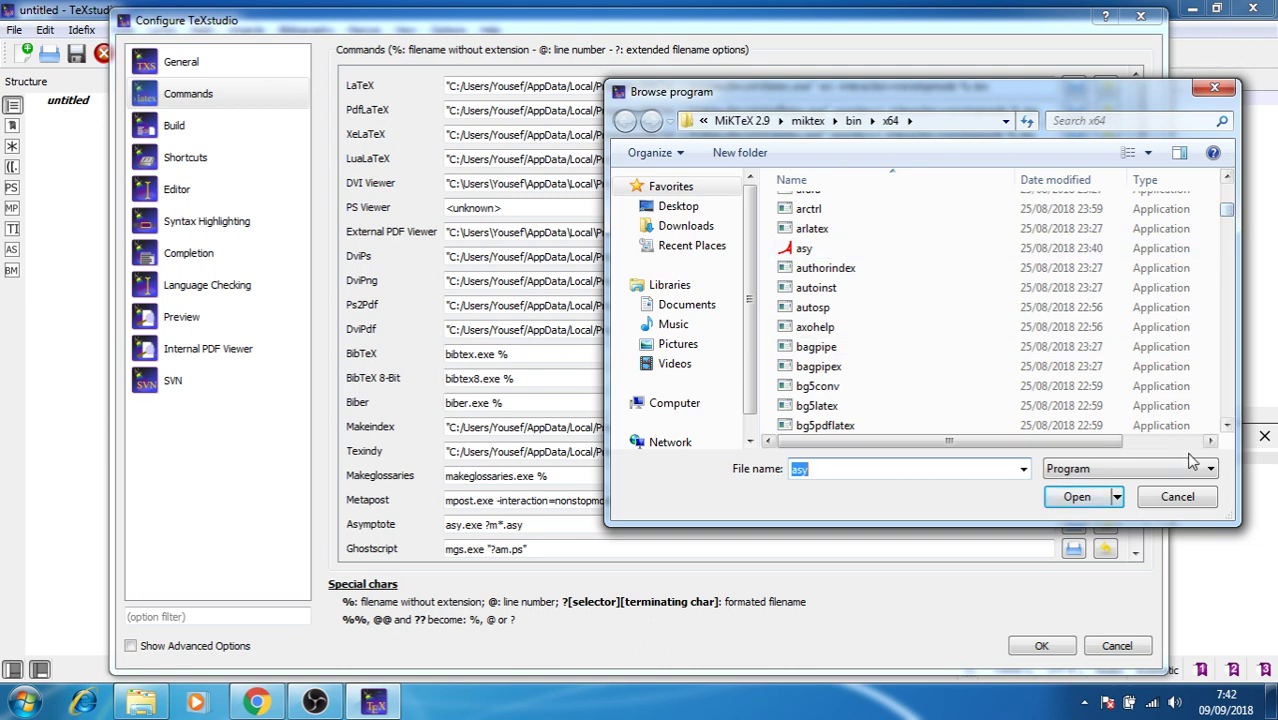
{"action": "left_click", "coordinate": [1178, 497]}
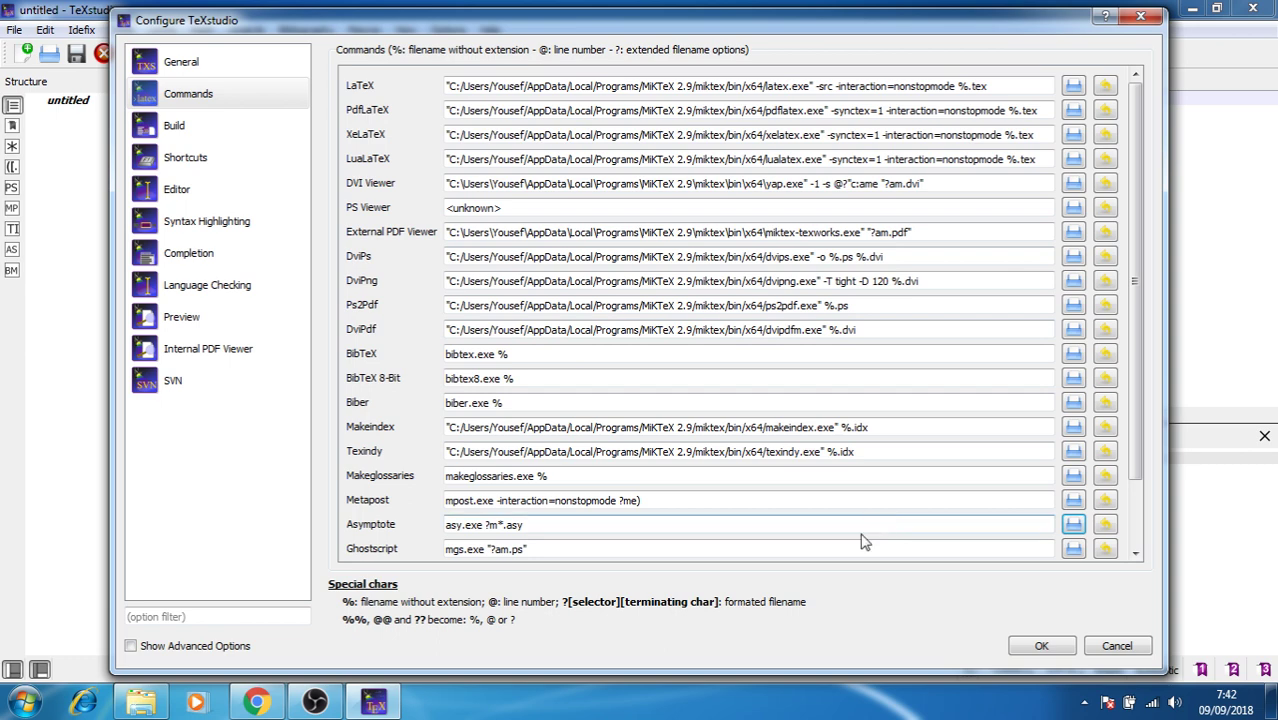
Accept the configured command paths and close the TeXstudio configuration.
{"action": "left_click", "coordinate": [1041, 647]}
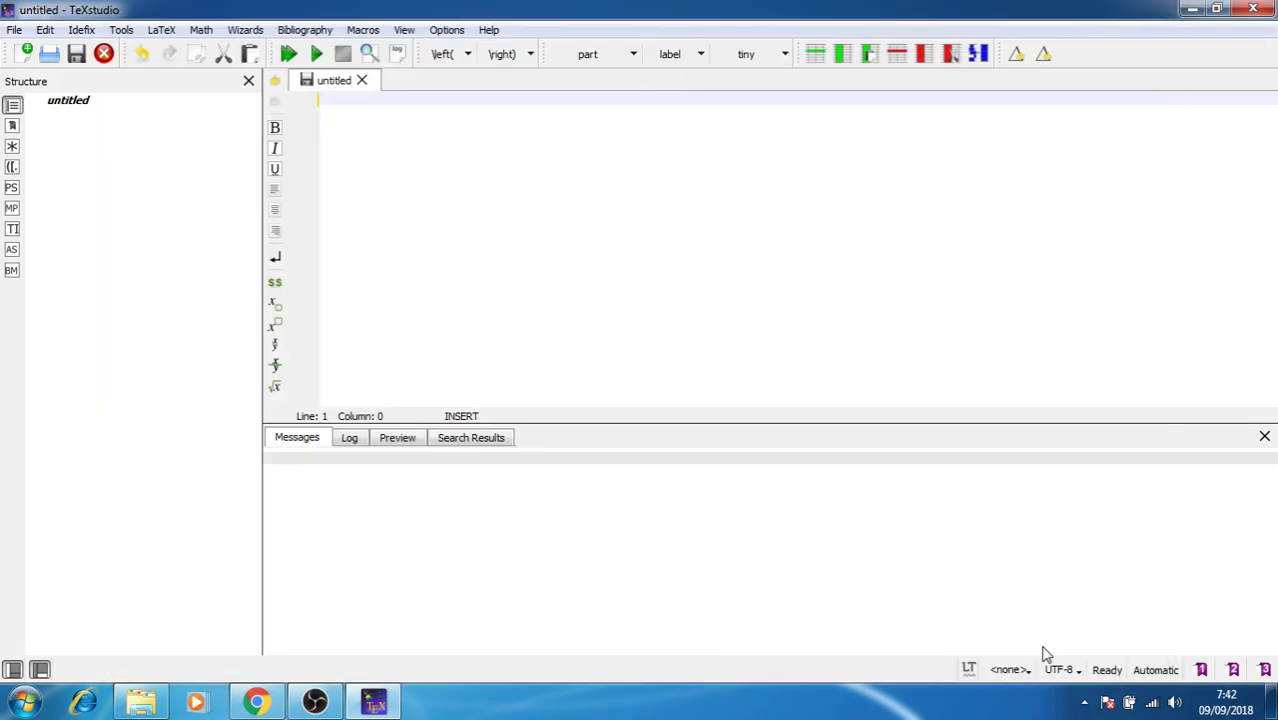